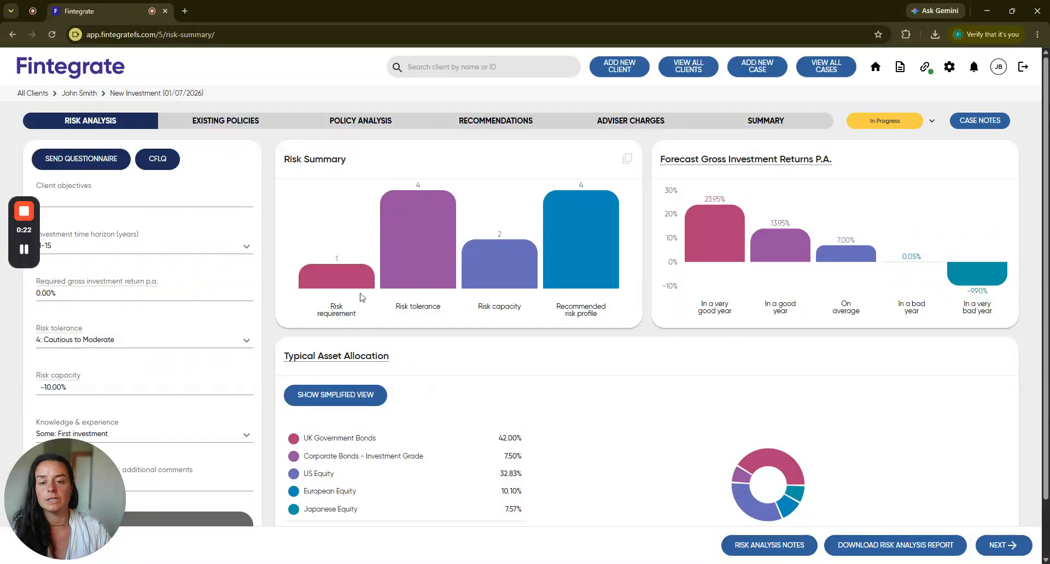
In the case's recommendations, start a new recommended policy of type ISA (Stocks And Shares).
click(232, 125)
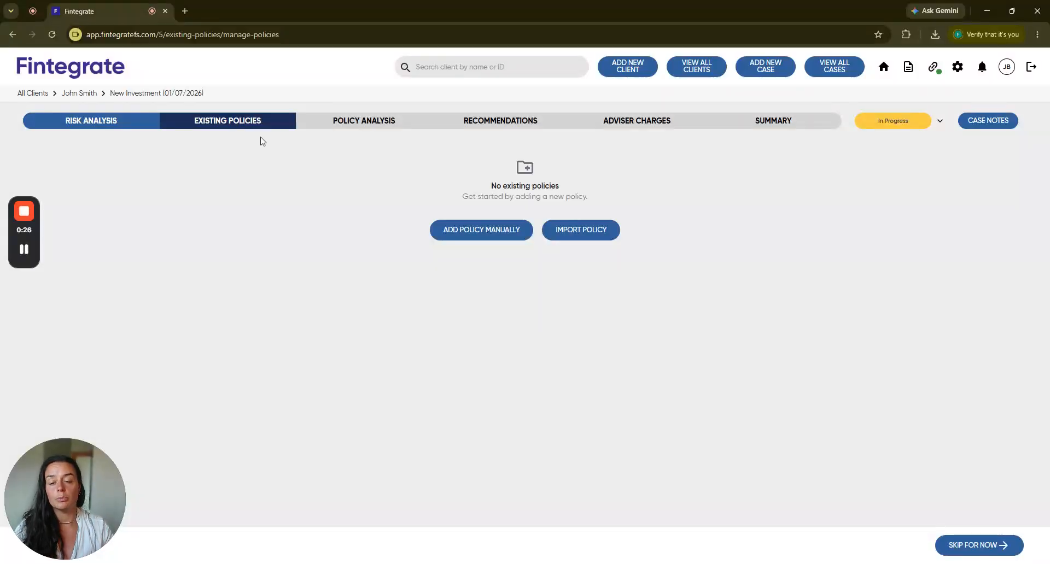
click(501, 123)
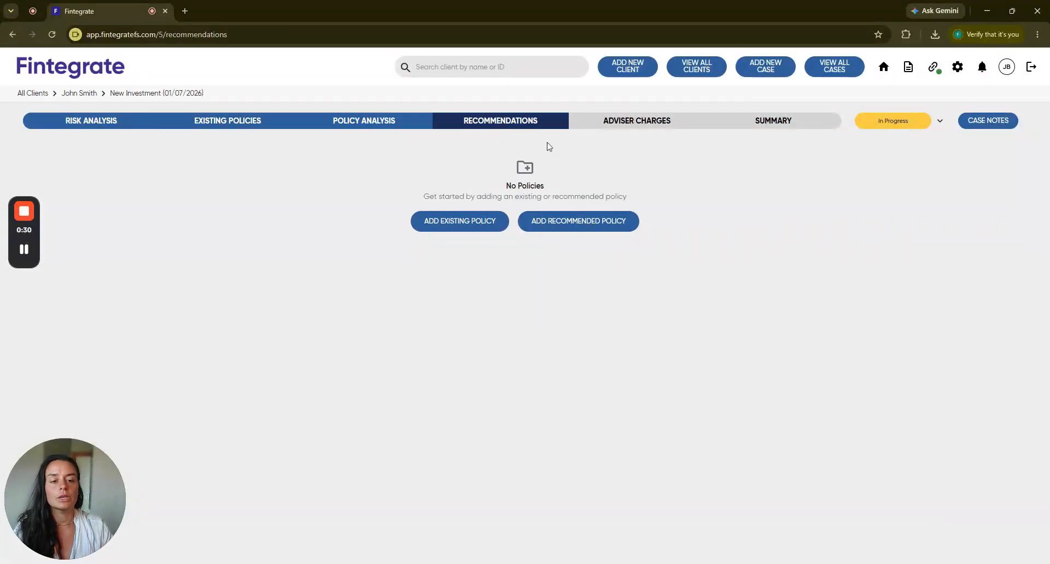
click(572, 227)
click(562, 315)
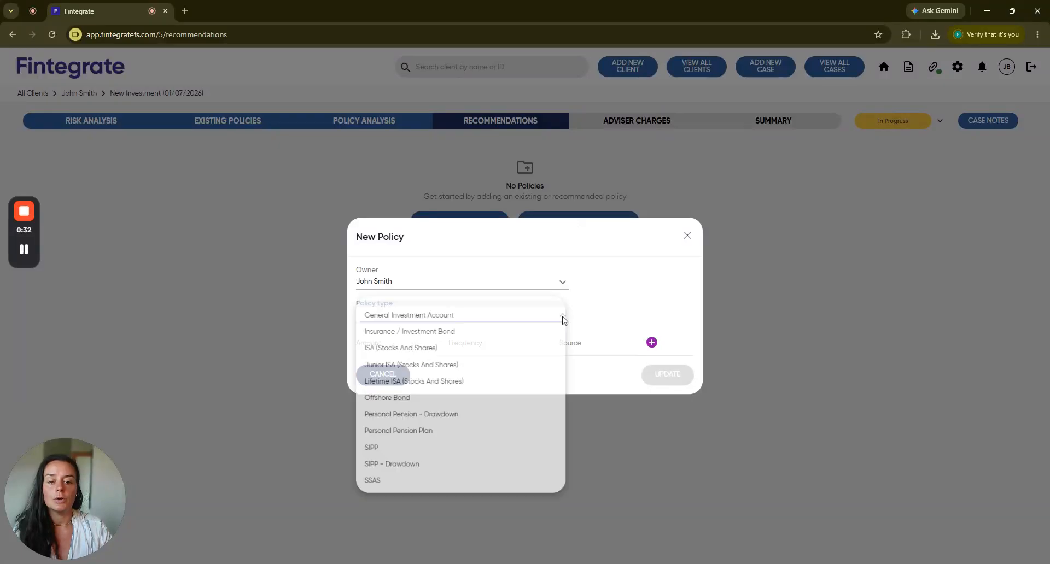
click(429, 351)
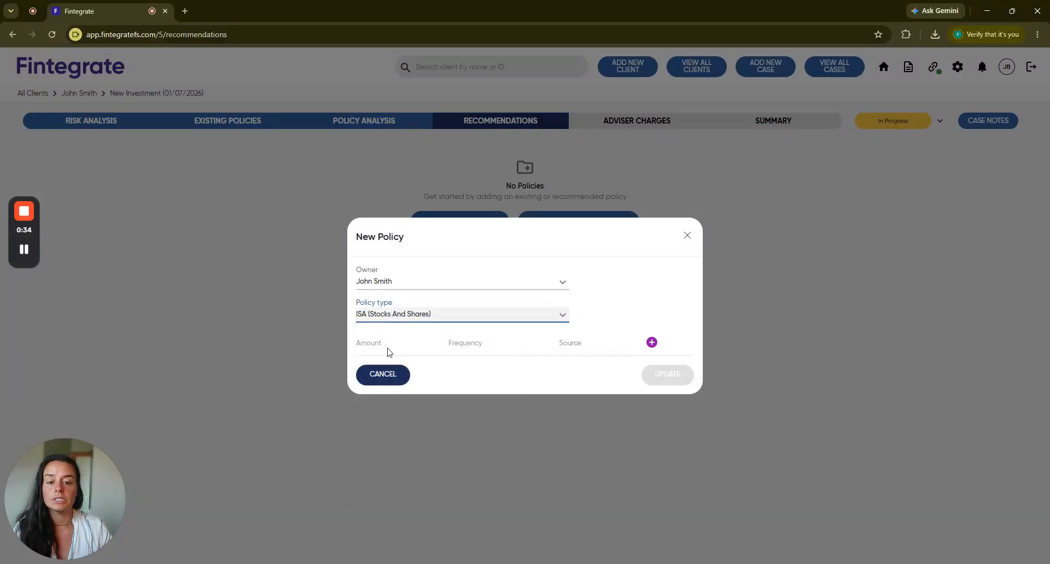
Add a £20,000 lump sum contribution sourced from New Money - Personal to the new ISA and save the policy.
click(652, 343)
text(20000)
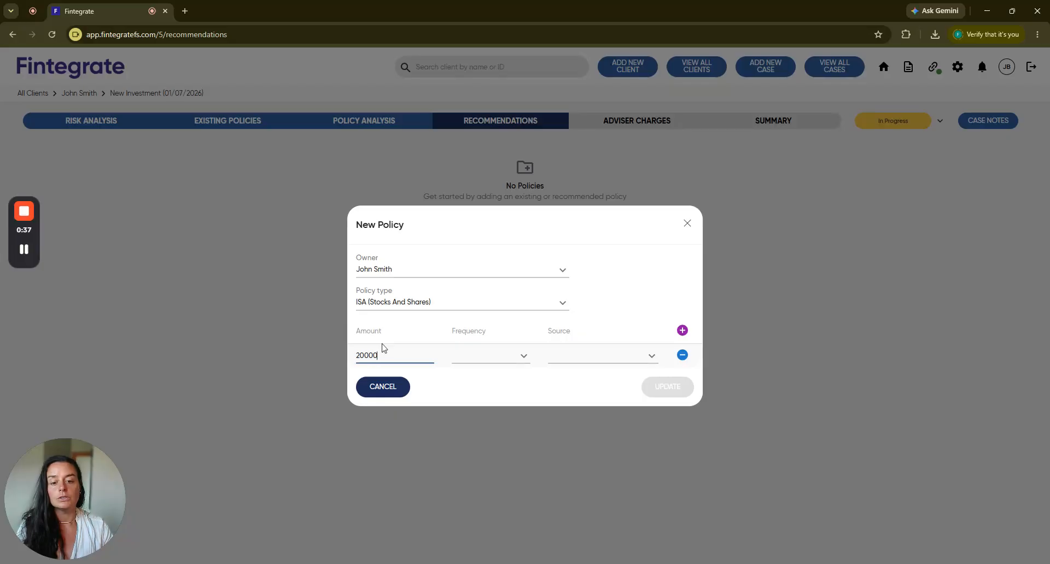
click(484, 356)
click(481, 390)
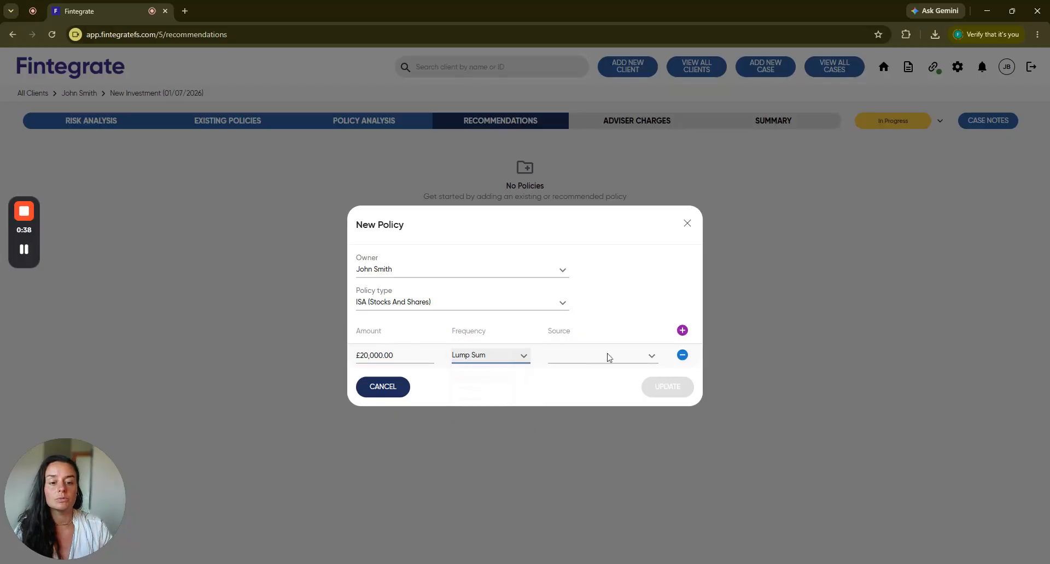
click(607, 356)
click(593, 372)
click(667, 387)
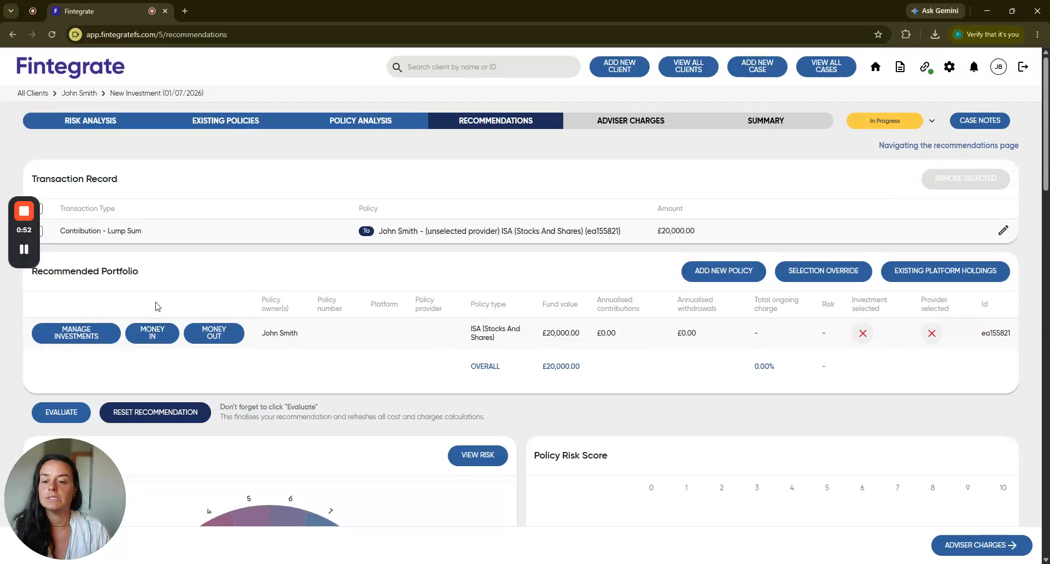
Open the ISA's investment management and examine the fund, model portfolio and CIP selection options, including the CIP solutions for the client's risk profile.
click(84, 335)
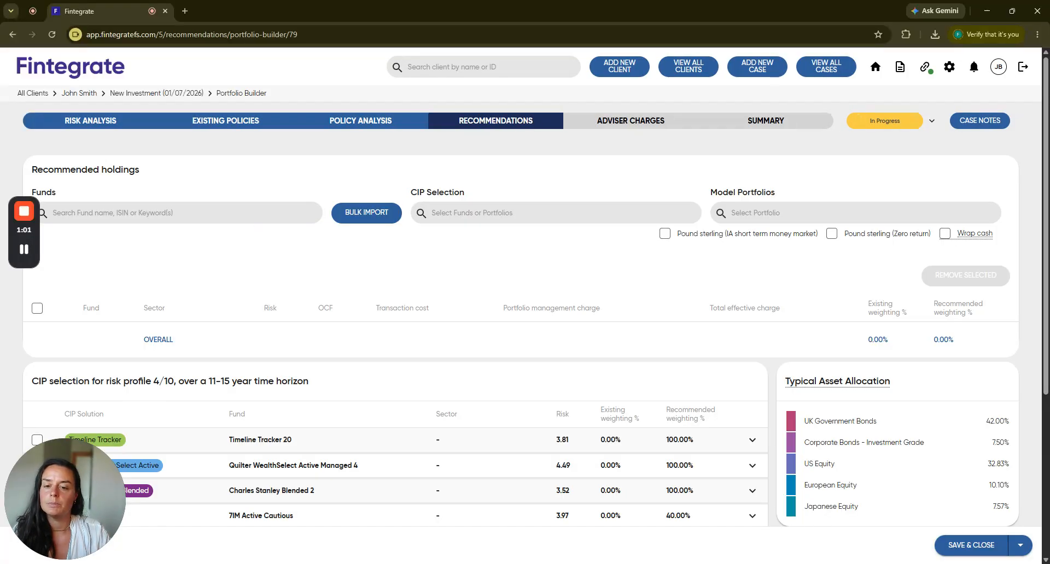
click(183, 213)
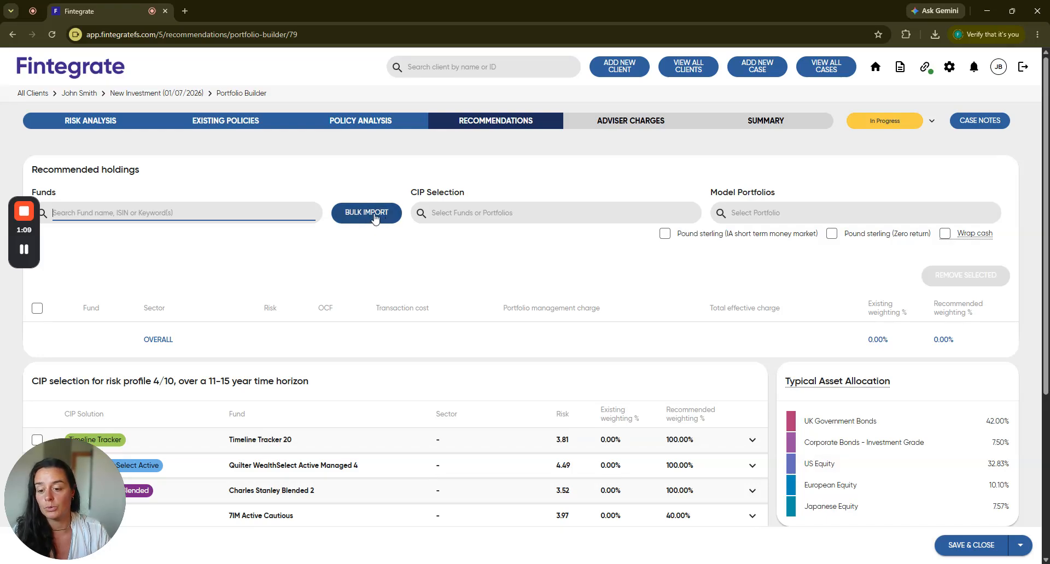
click(765, 213)
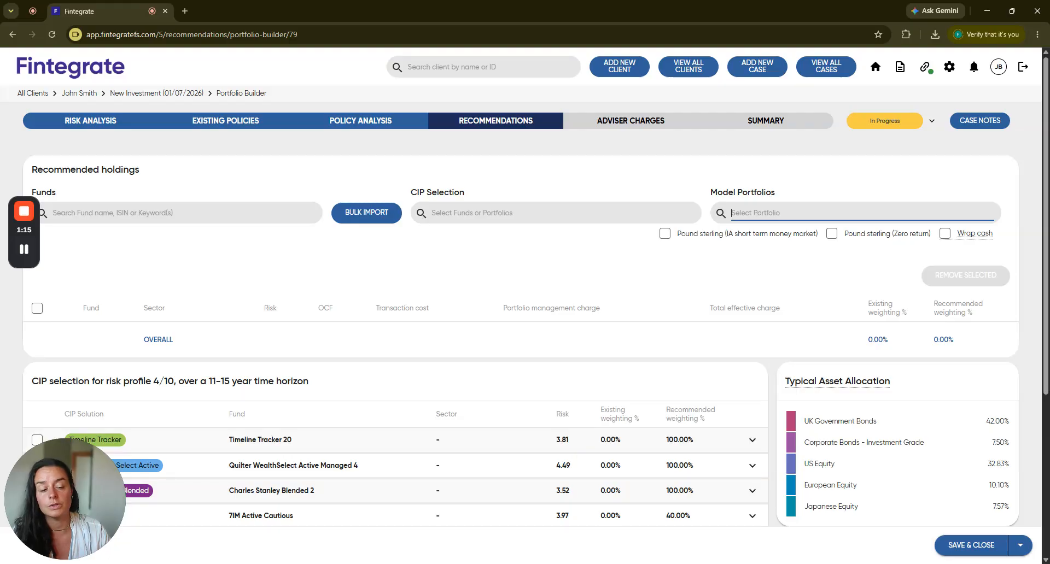
click(536, 213)
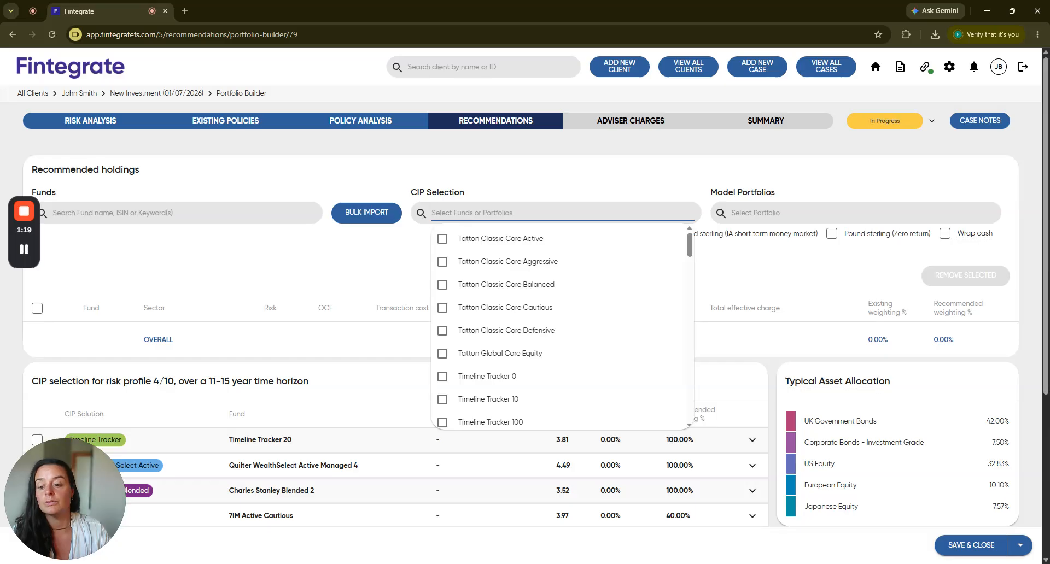
click(519, 176)
scroll(372, 350, down, 3)
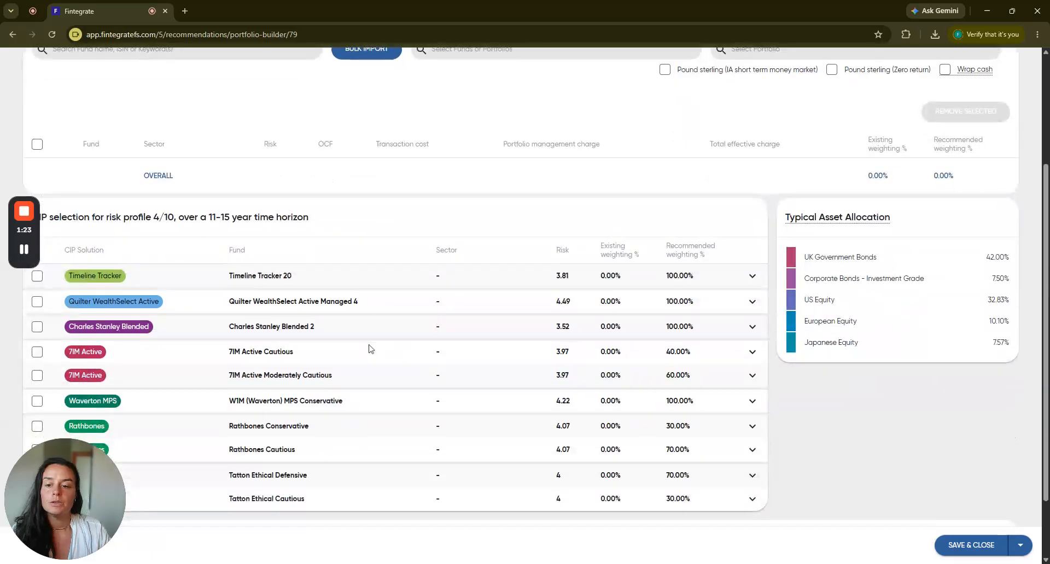
scroll(370, 349, down, 1)
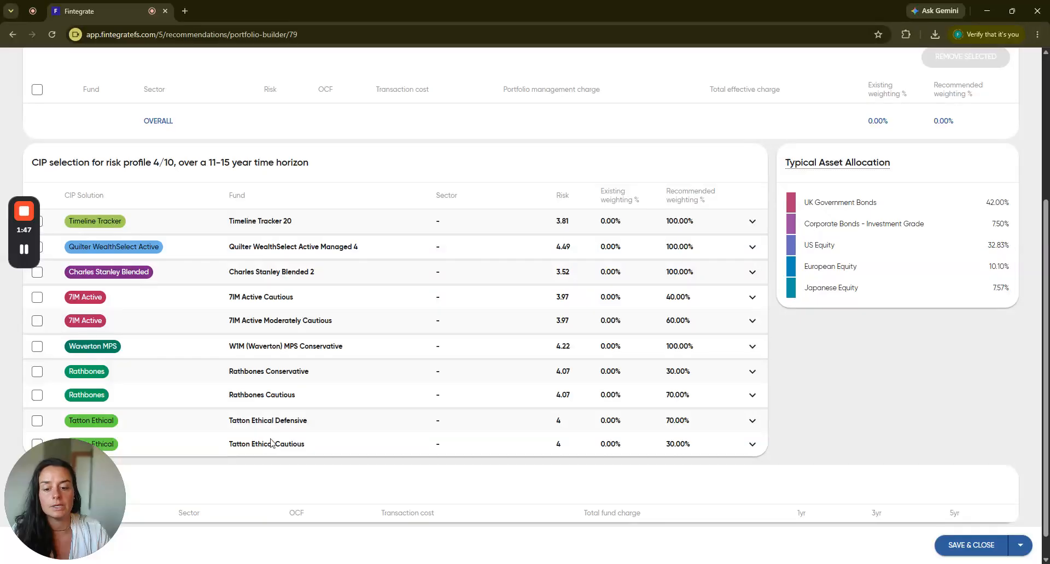
scroll(326, 388, up, 1)
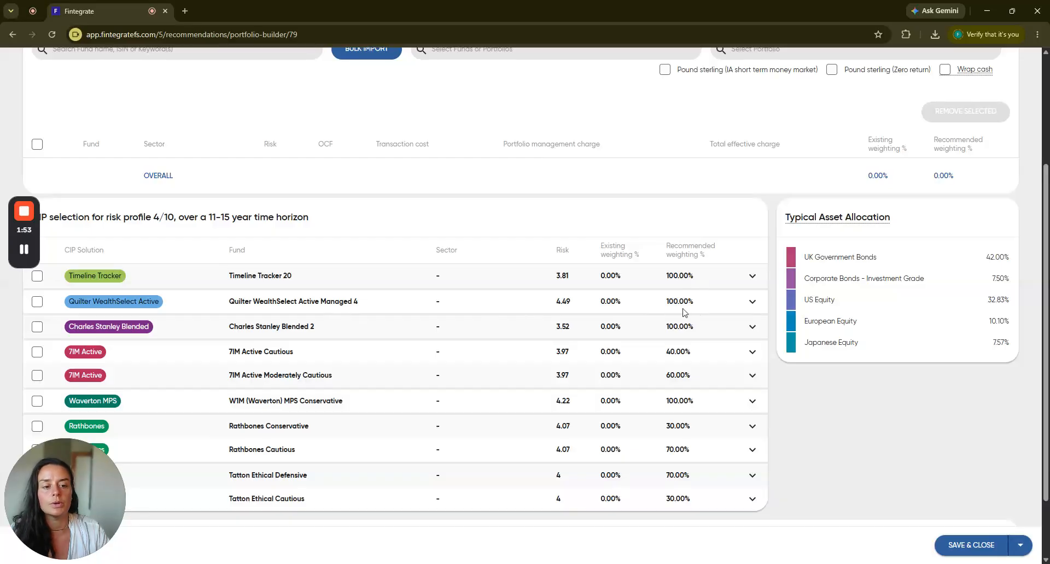
Add Quilter WealthSelect Active Managed 4 from the CIP selection to the recommended holdings and check its portfolio management charge.
click(37, 302)
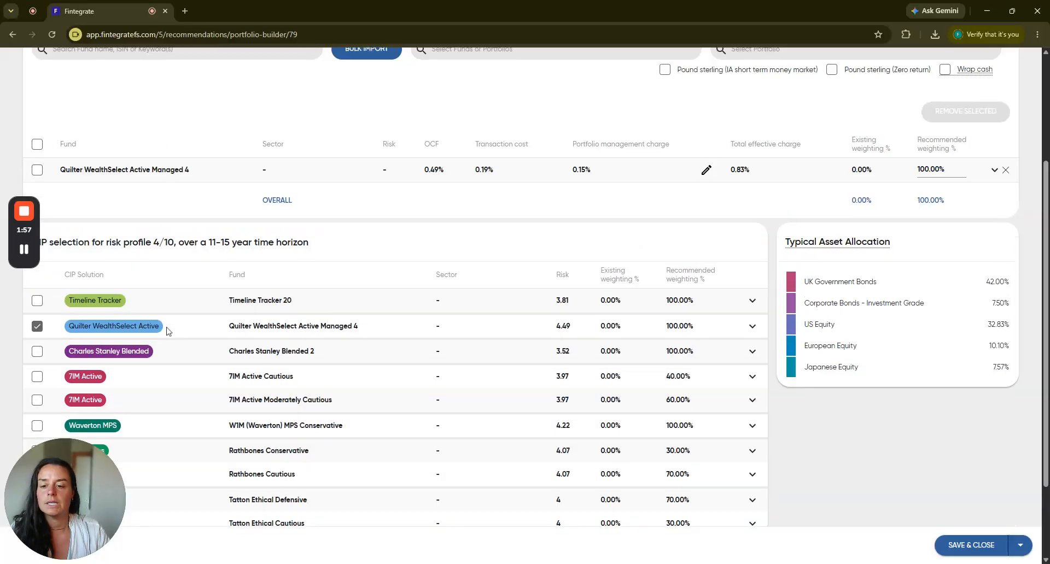
scroll(355, 296, up, 1)
scroll(355, 296, up, 2)
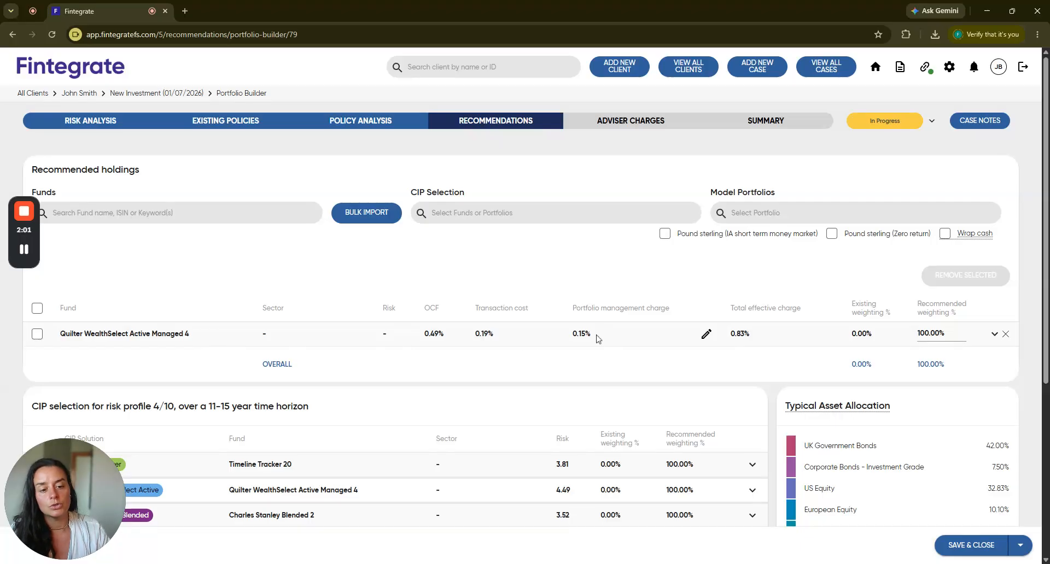
drag(598, 336, 569, 336)
click(584, 357)
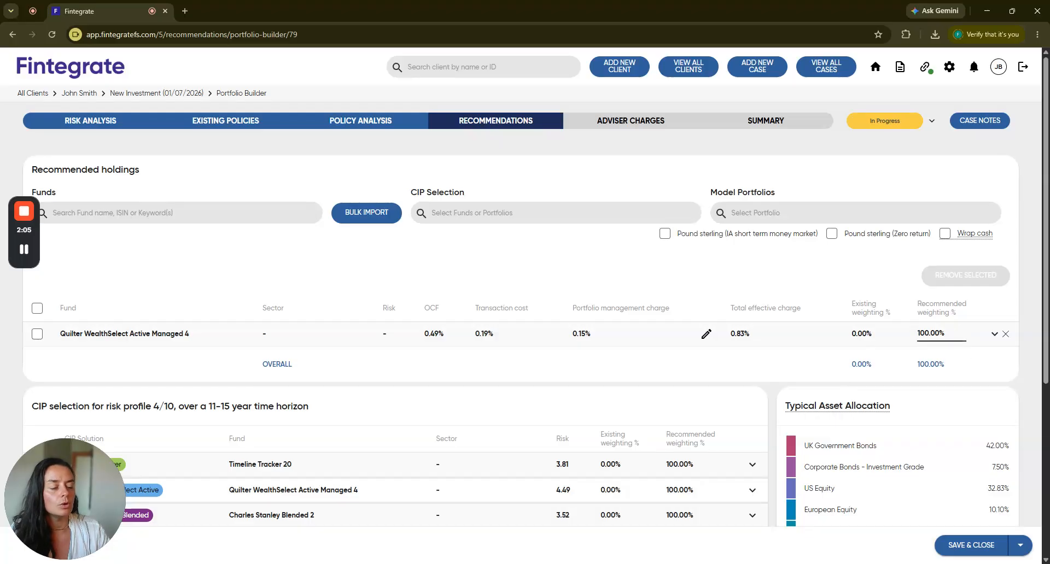
Save and close the ISA's recommended holdings and evaluate the recommendation.
click(1022, 546)
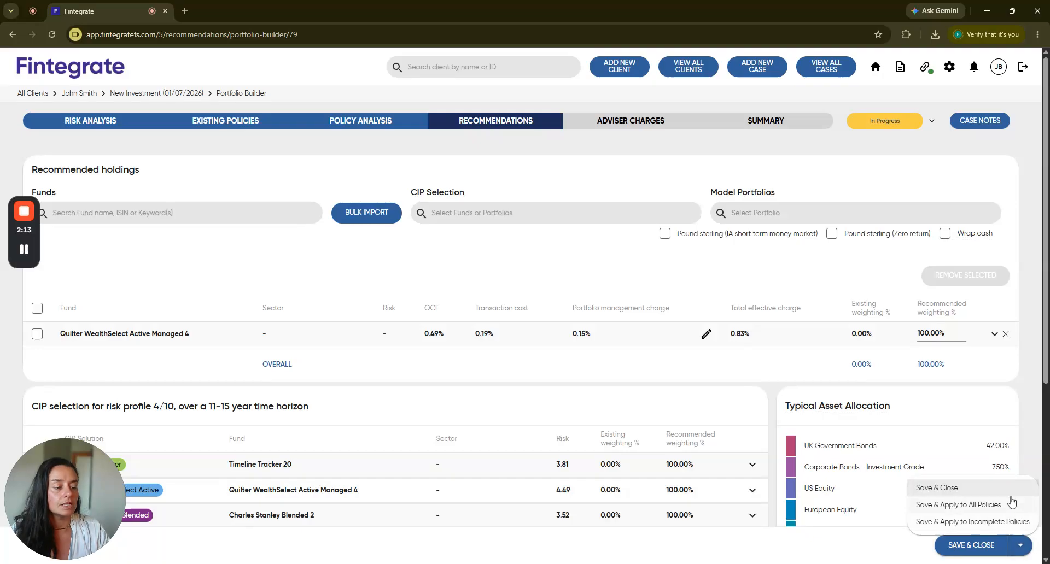
click(955, 490)
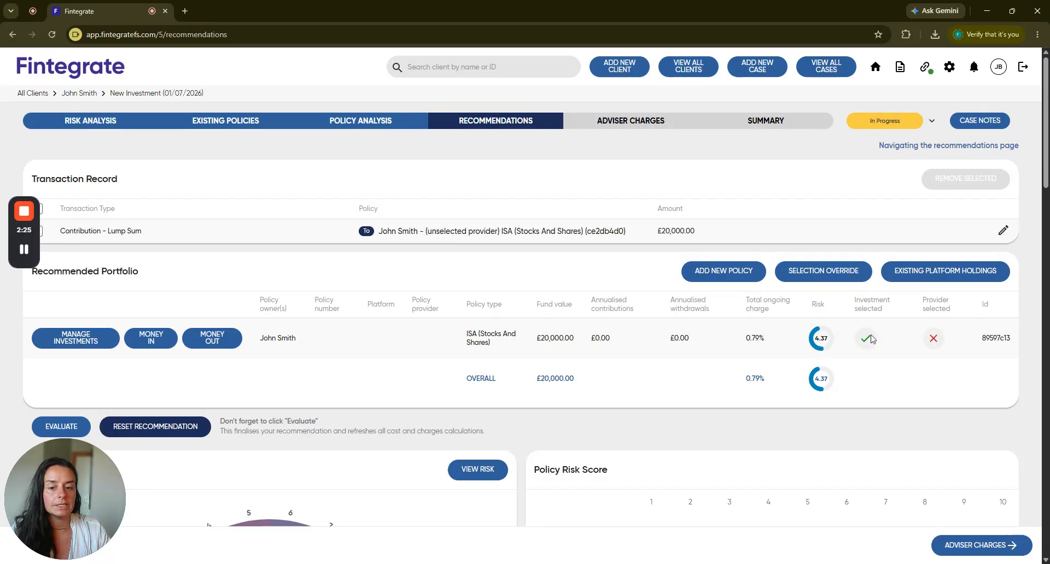
scroll(486, 355, down, 1)
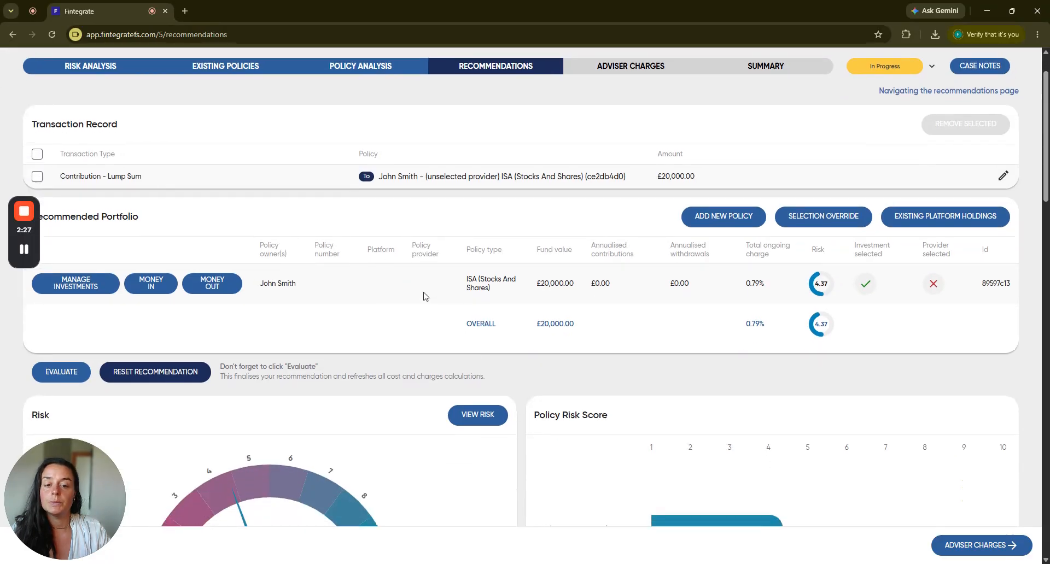
click(55, 373)
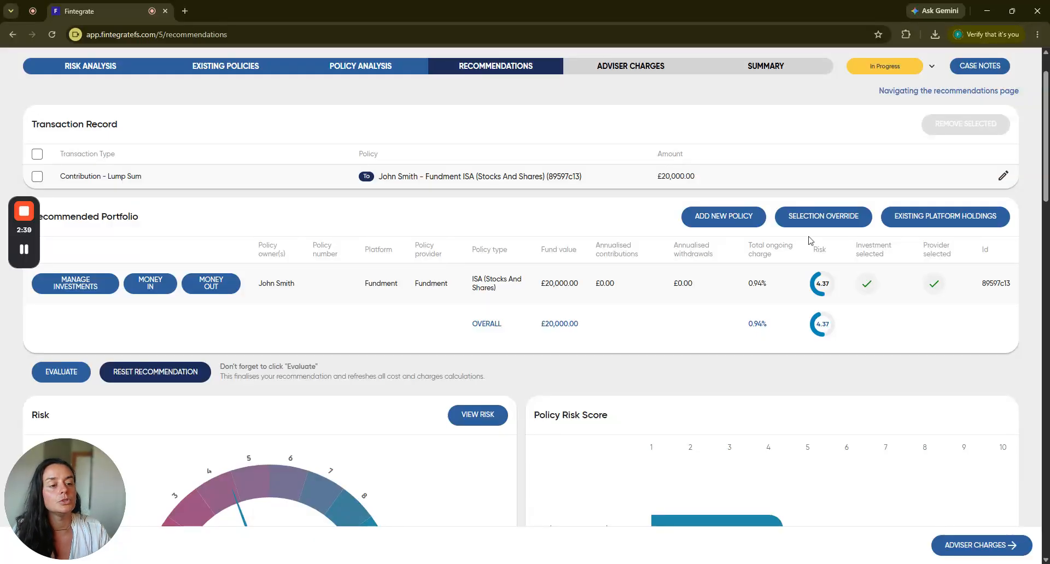
Override the ISA's provider selection with Aviva Platform, set a £40 discount, and re-evaluate the recommendation.
click(819, 221)
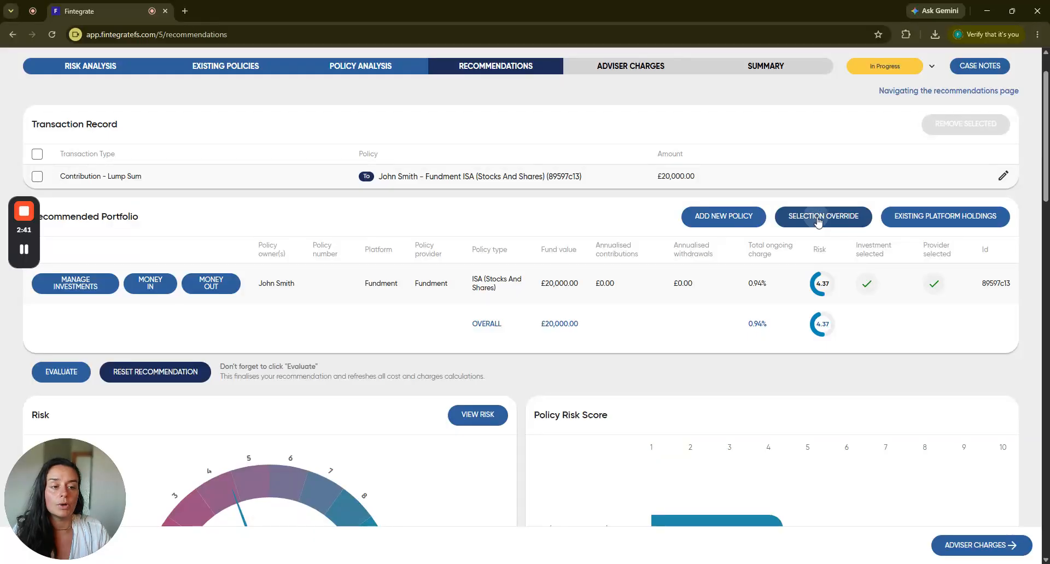
click(693, 323)
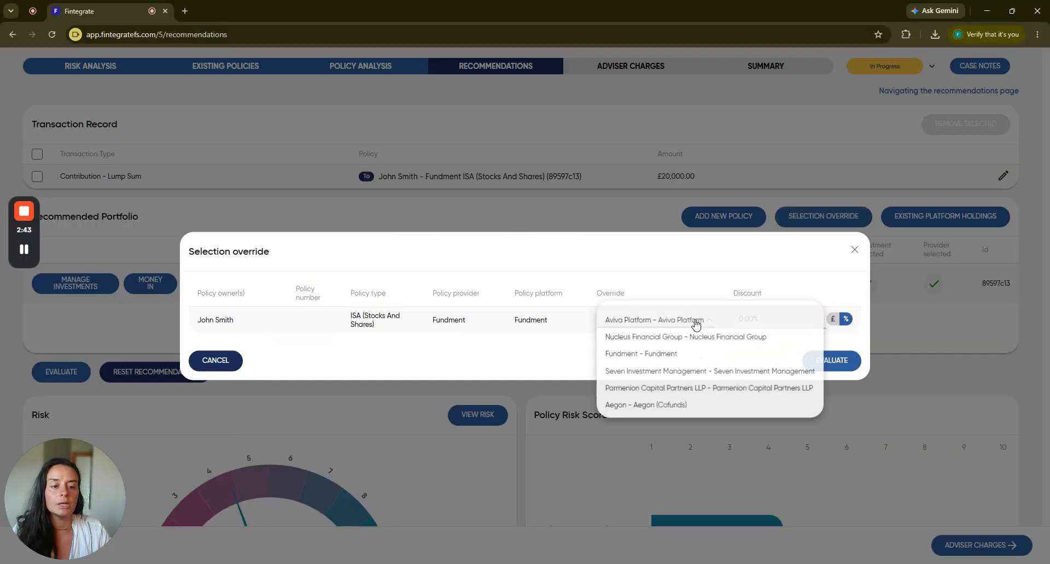
click(665, 323)
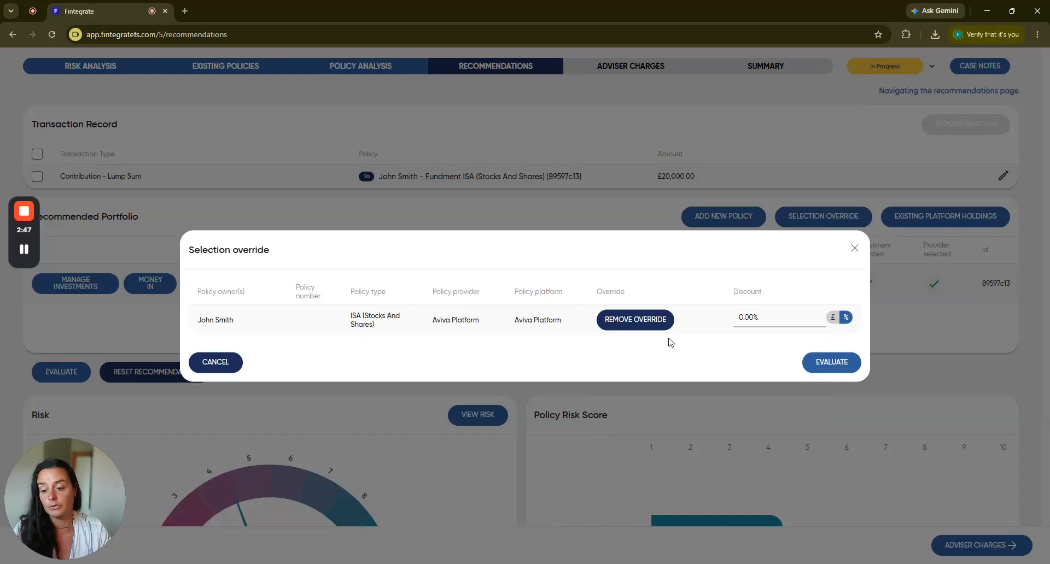
click(833, 319)
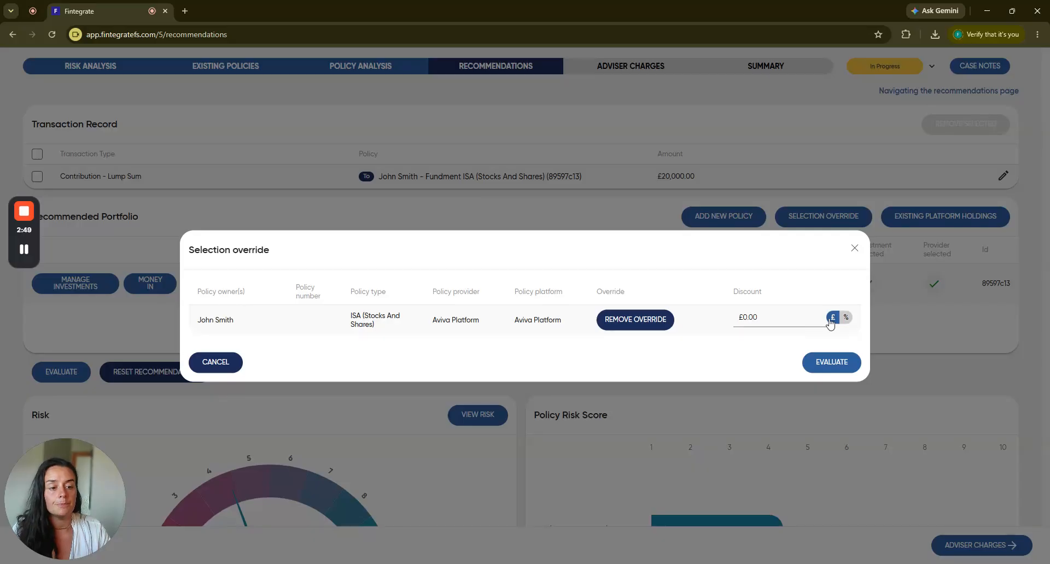
key(ctrl+a)
text(40)
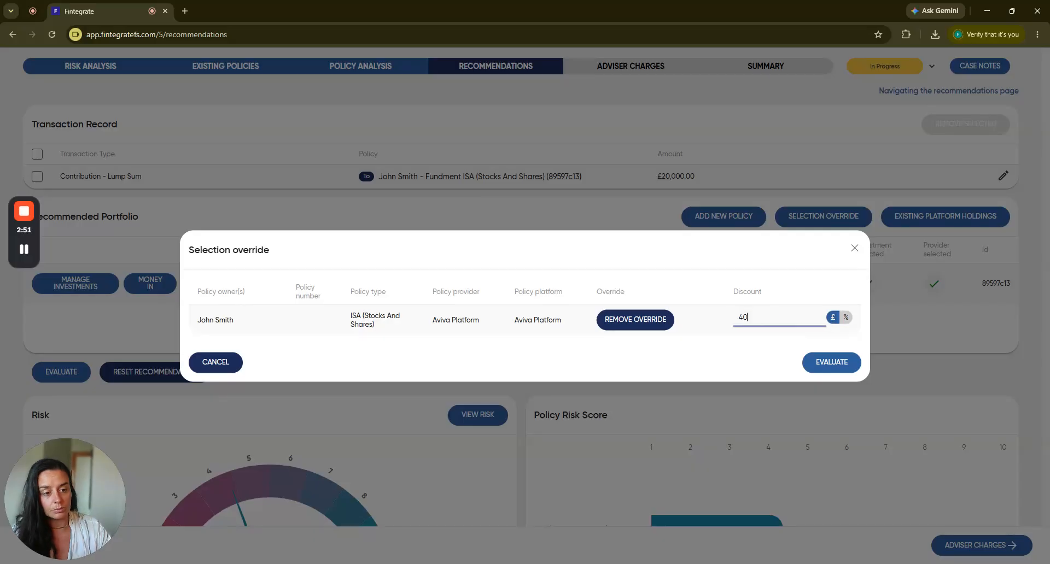
click(823, 362)
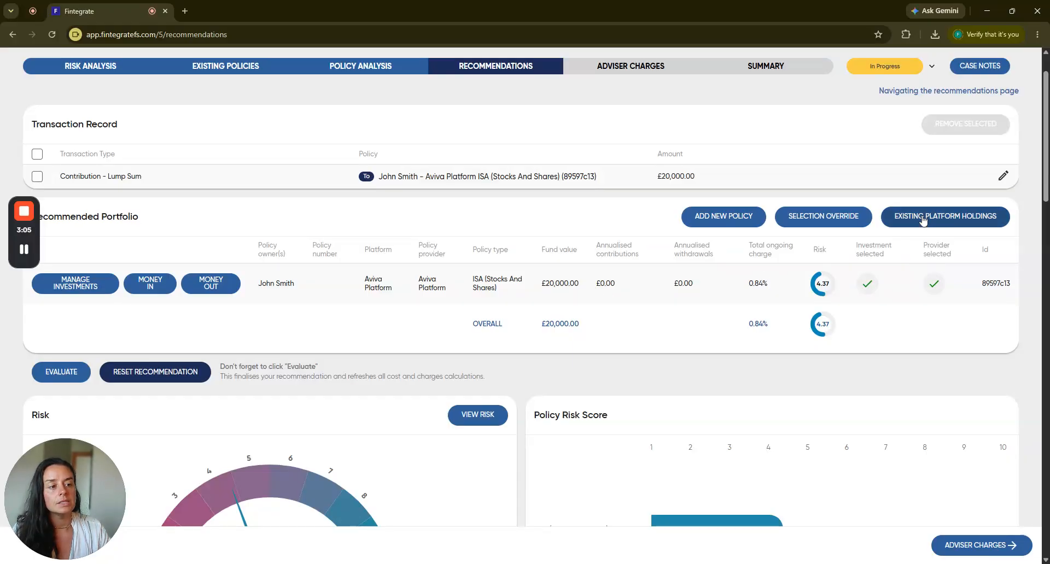
click(946, 218)
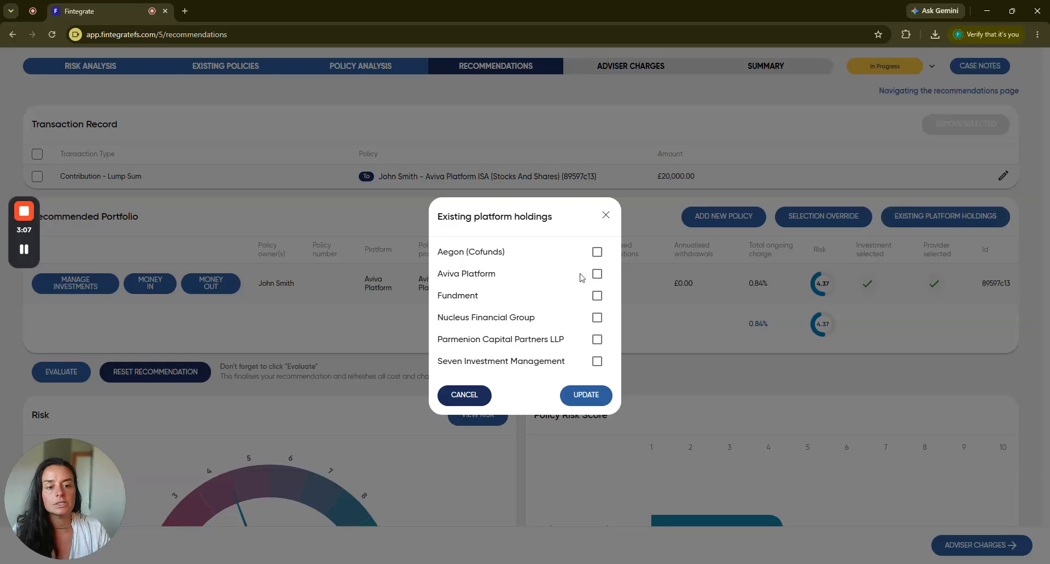
click(596, 273)
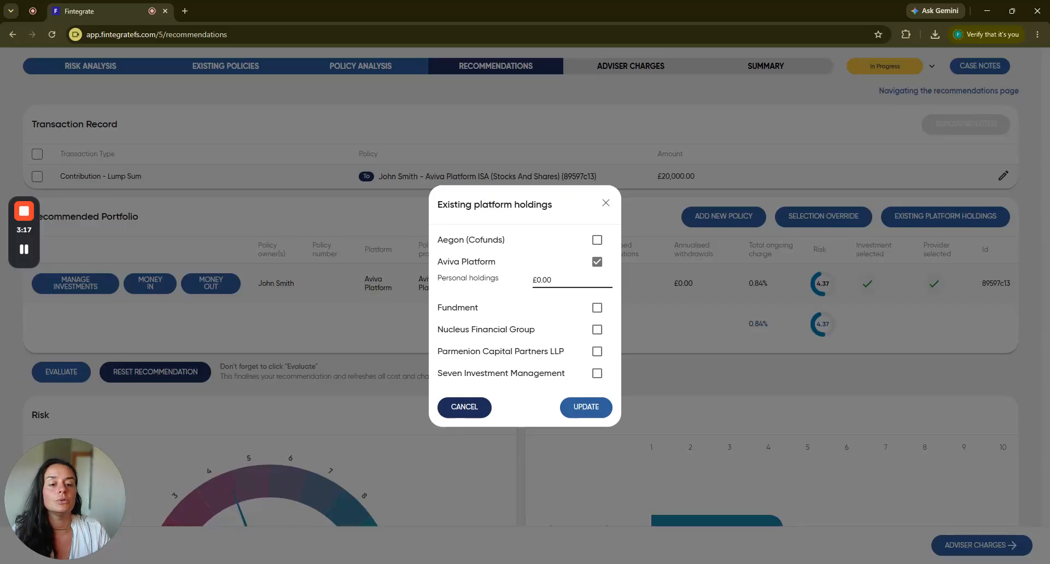
click(466, 407)
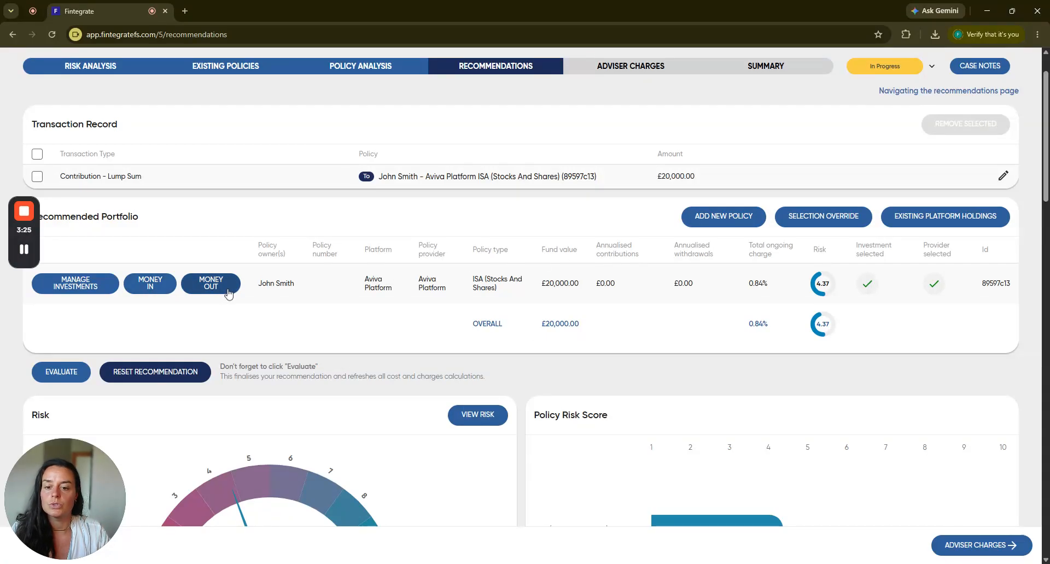
Add a £500 monthly contribution sourced from New Money - Personal to the Aviva Platform ISA's money in.
click(151, 283)
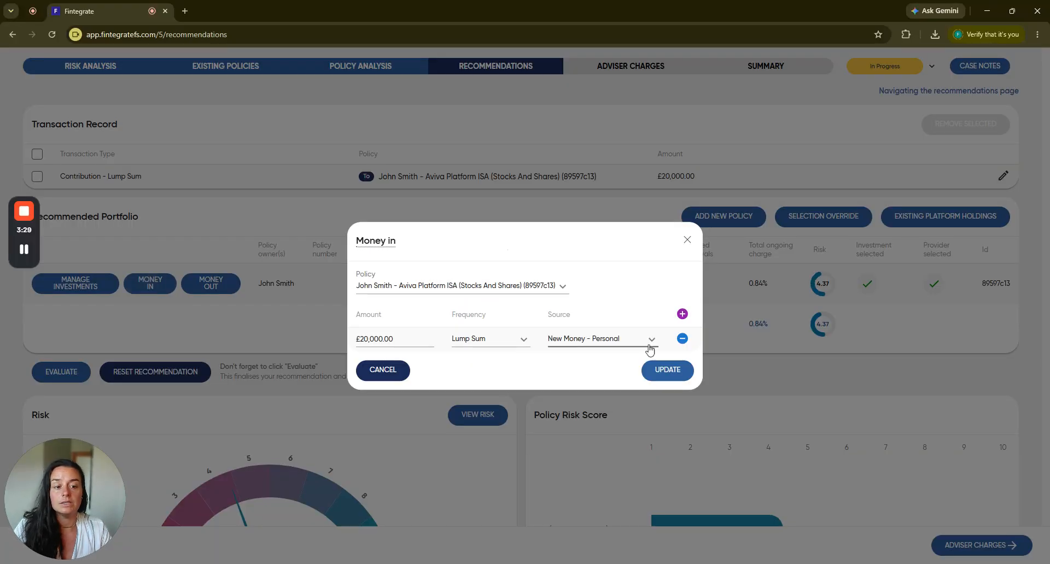
click(682, 314)
click(489, 340)
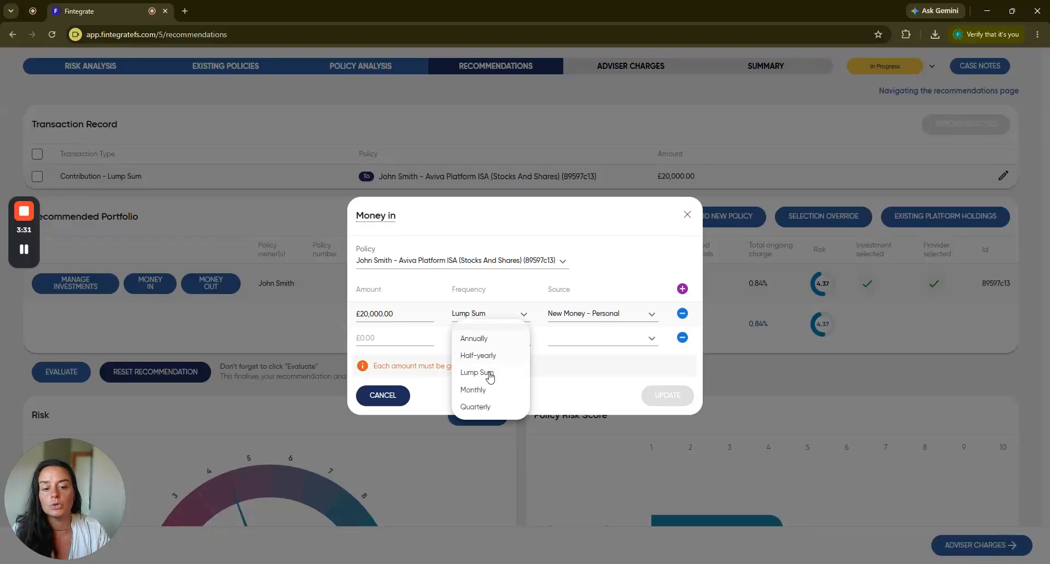
click(483, 388)
click(361, 338)
text(00)
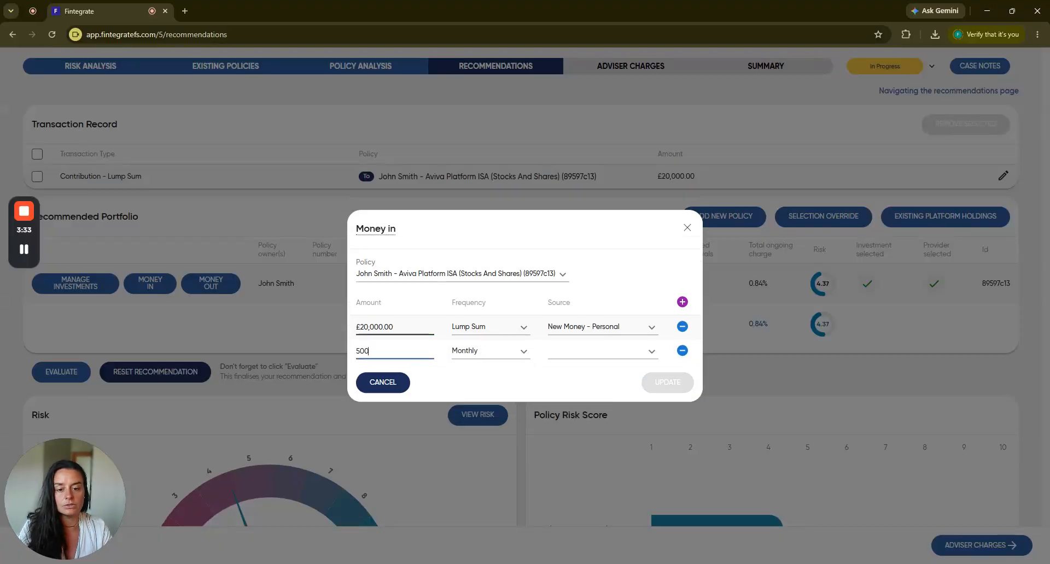
click(621, 355)
click(605, 369)
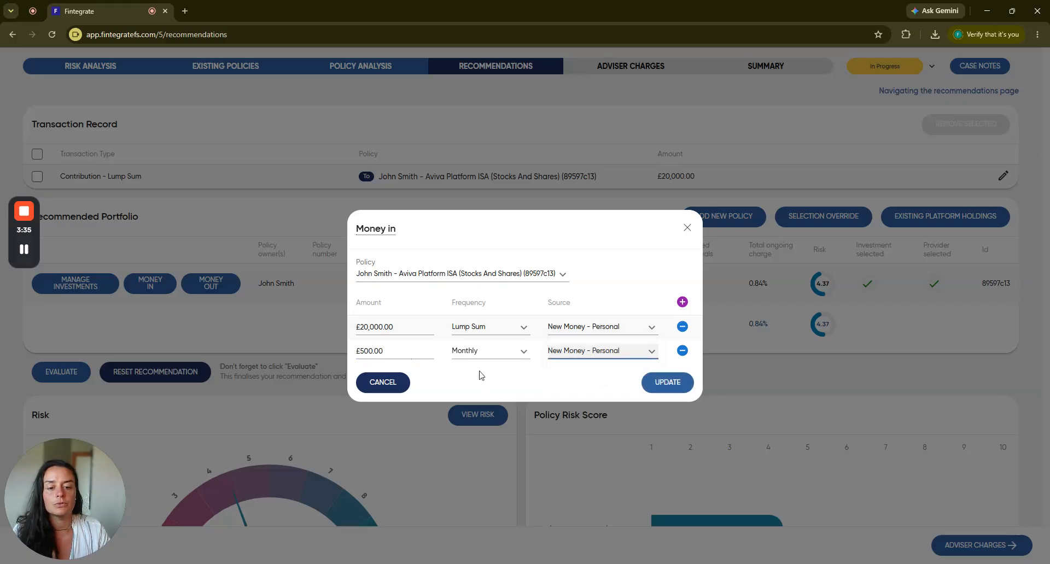
click(666, 387)
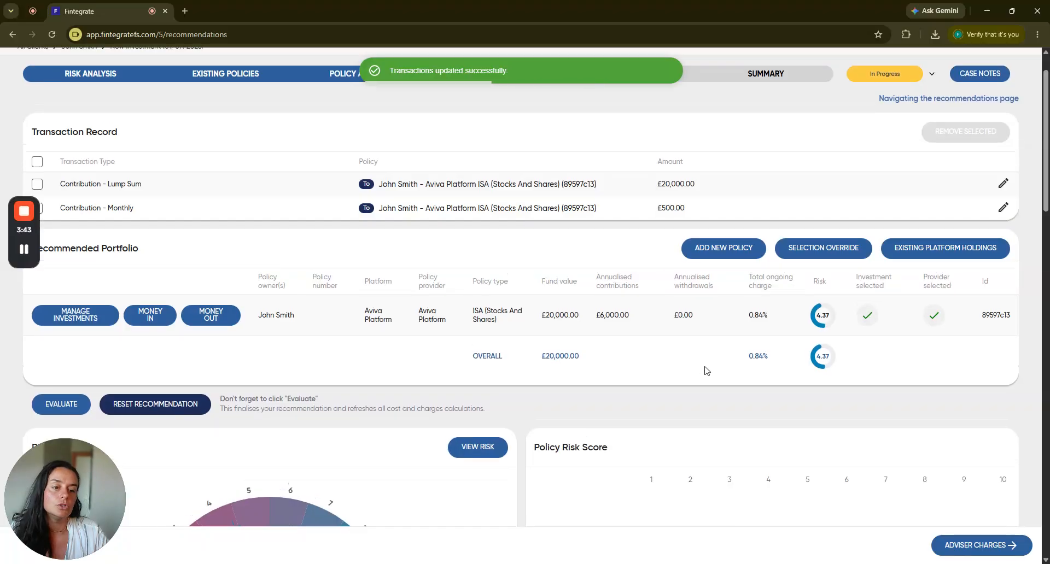
Look through the owner and policy type options for a new policy, then close the form without adding one.
scroll(707, 371, up, 1)
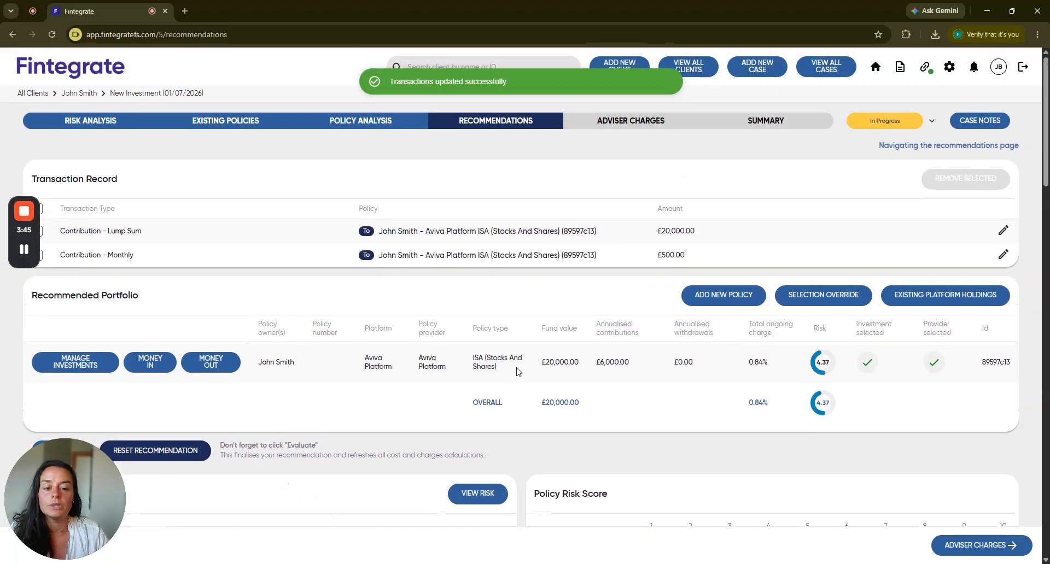
click(727, 298)
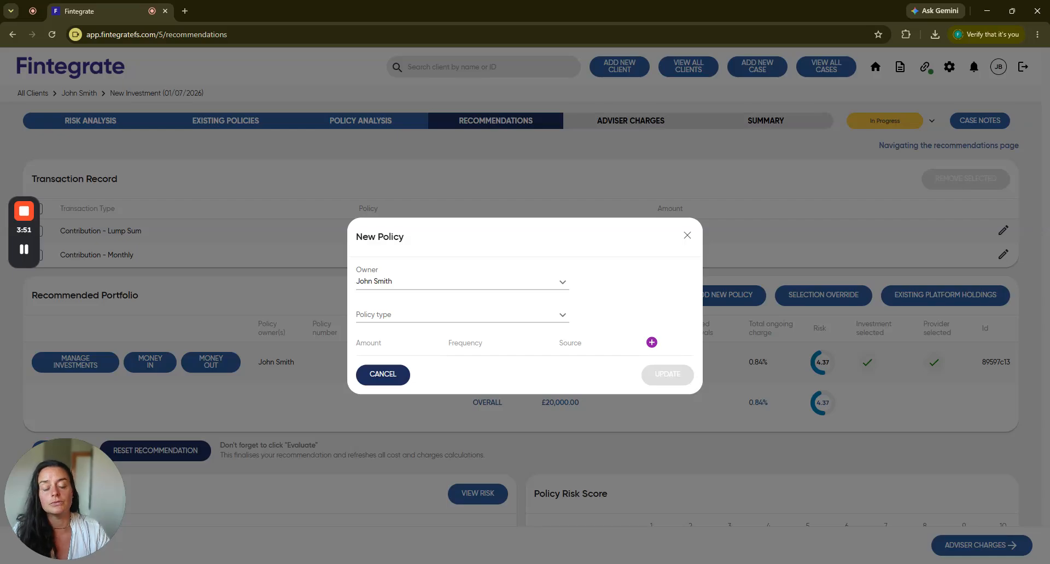
click(561, 285)
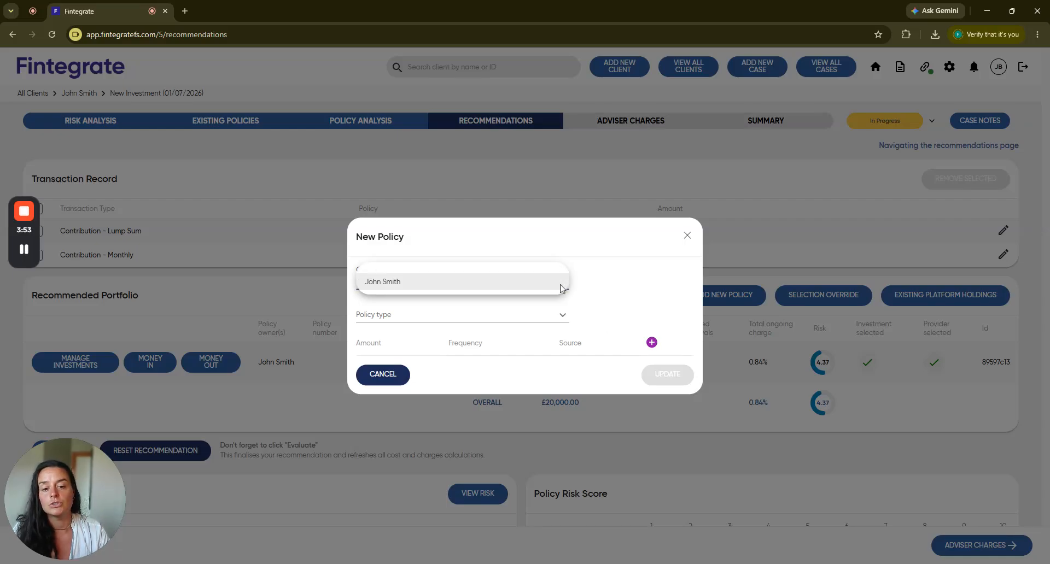
click(610, 282)
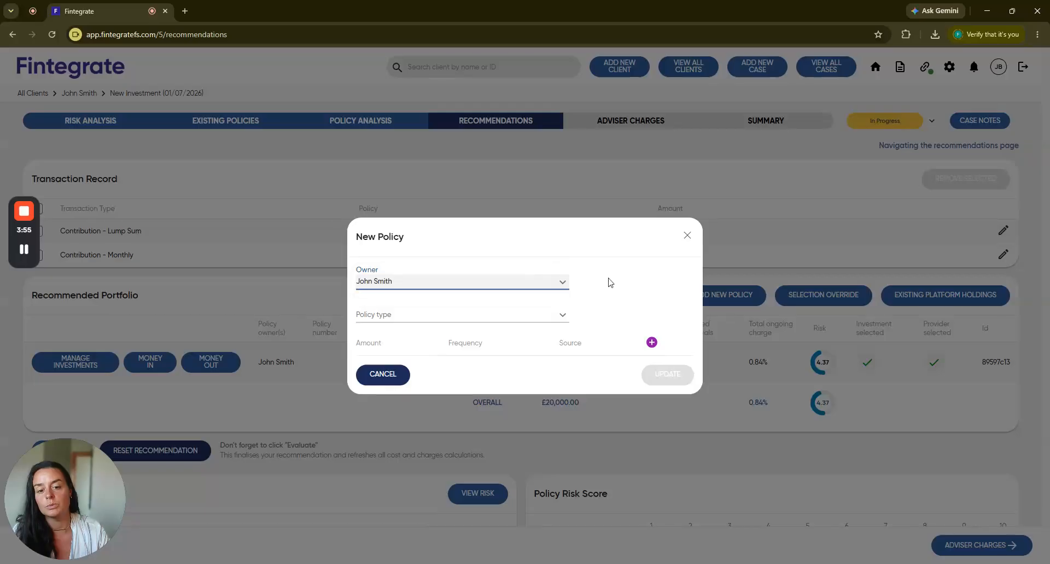
click(561, 321)
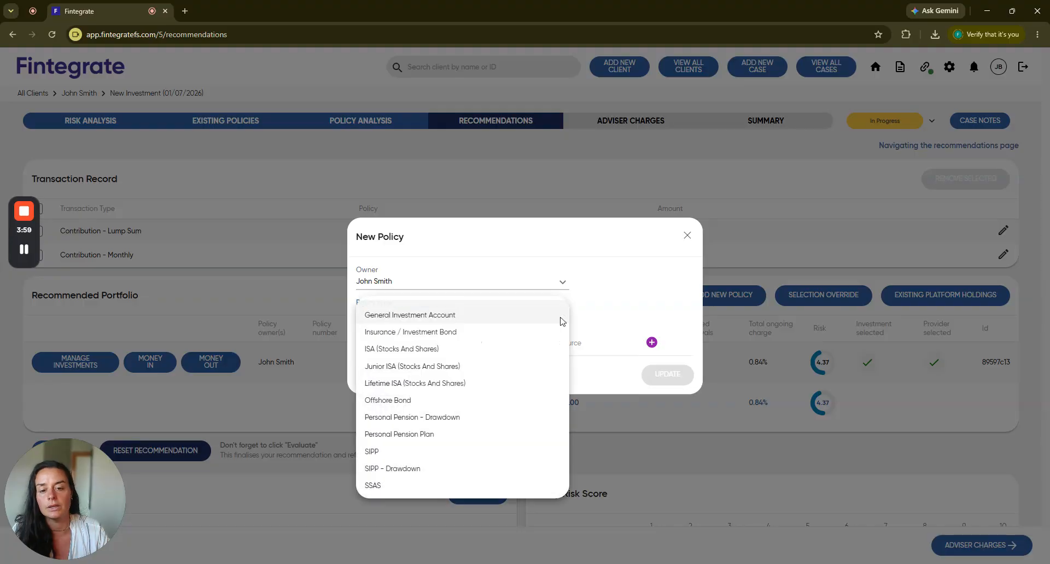
click(555, 249)
click(688, 237)
Examine the recommended portfolio's risk scores, total annual costs and charges, and summary performance chart.
scroll(664, 360, down, 1)
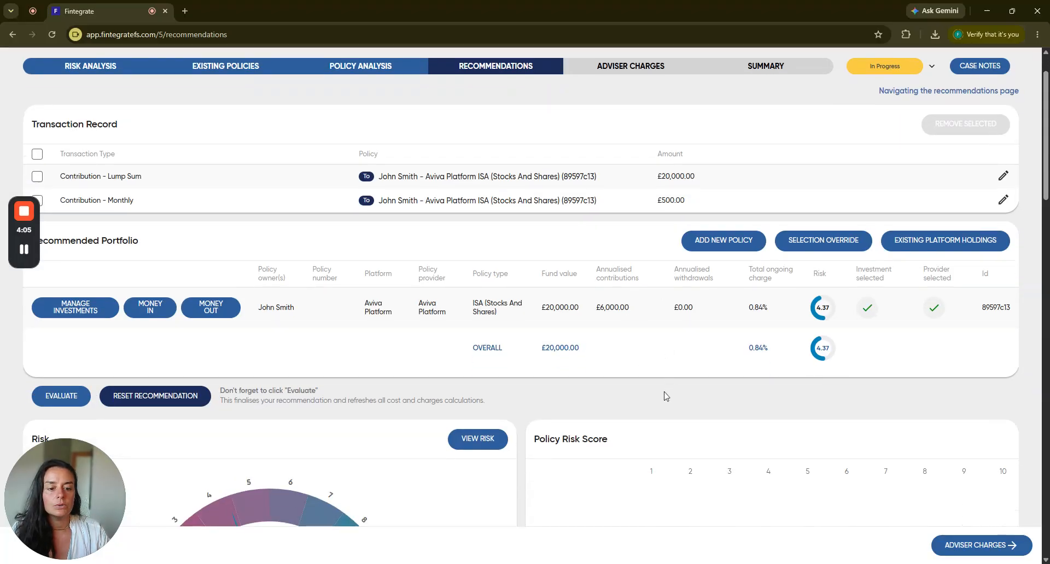
scroll(666, 396, down, 5)
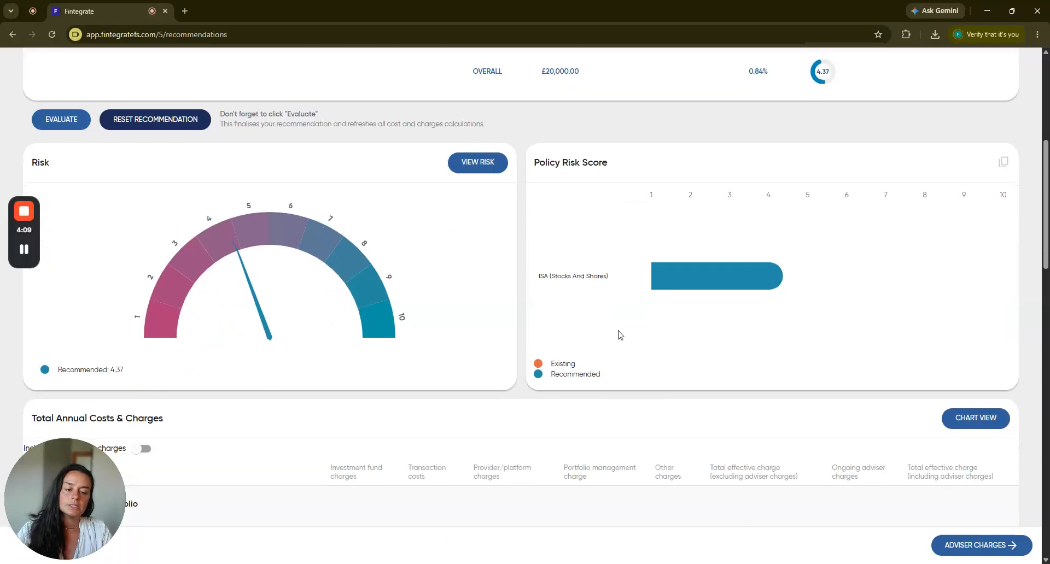
scroll(621, 336, down, 4)
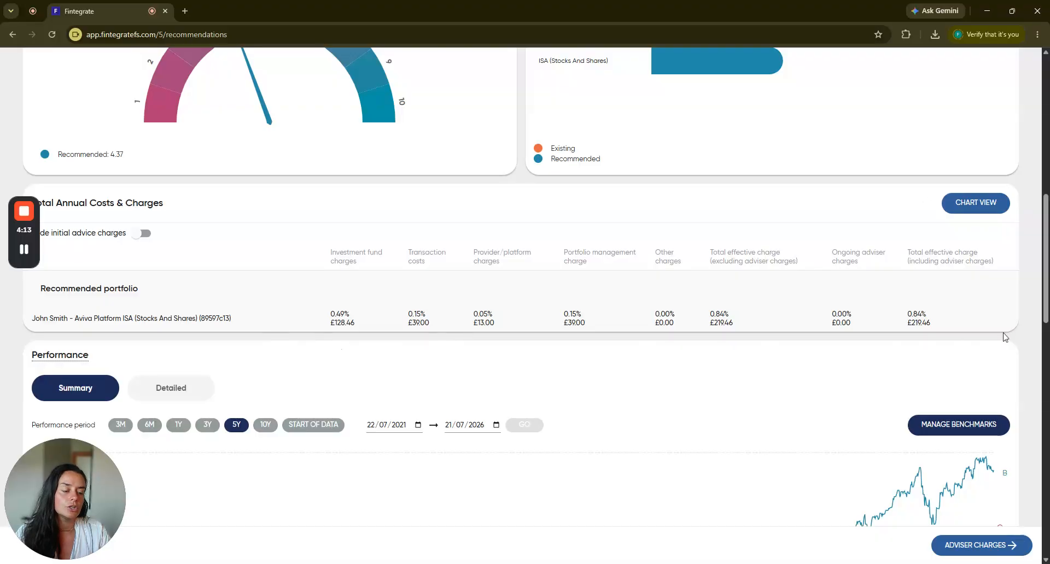
scroll(1012, 332, down, 3)
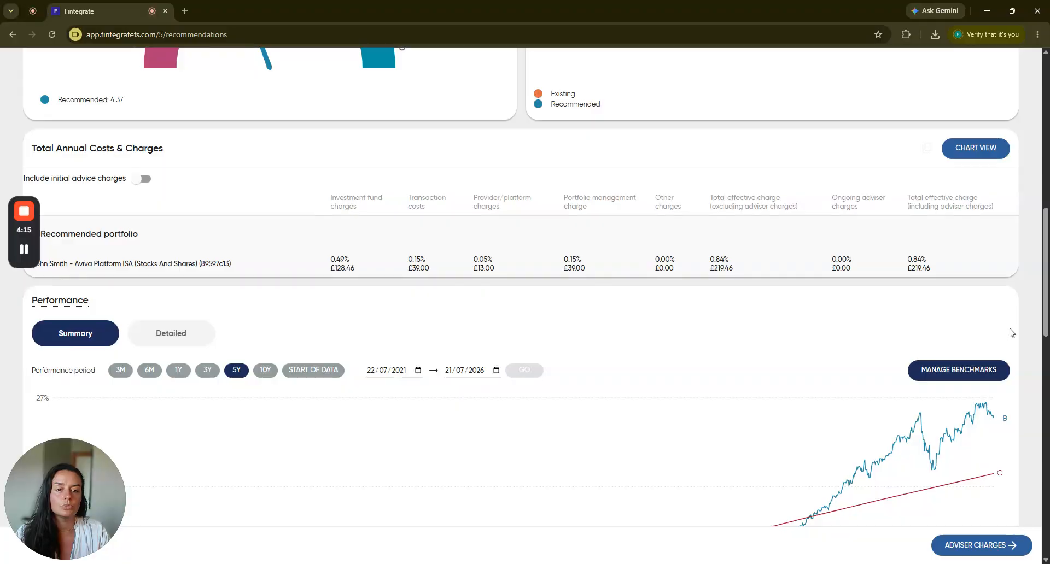
scroll(1012, 332, down, 2)
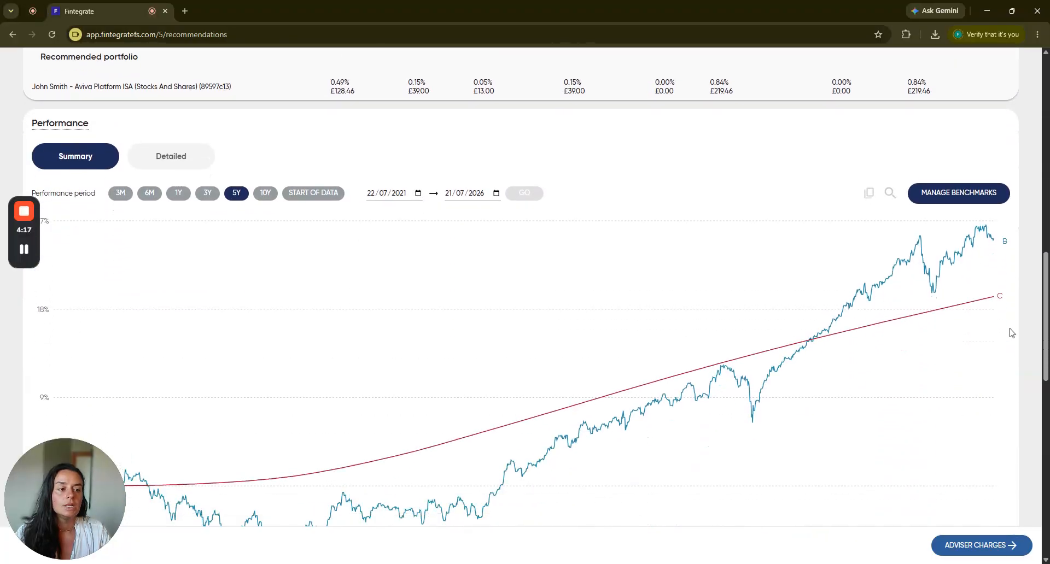
scroll(1011, 333, down, 1)
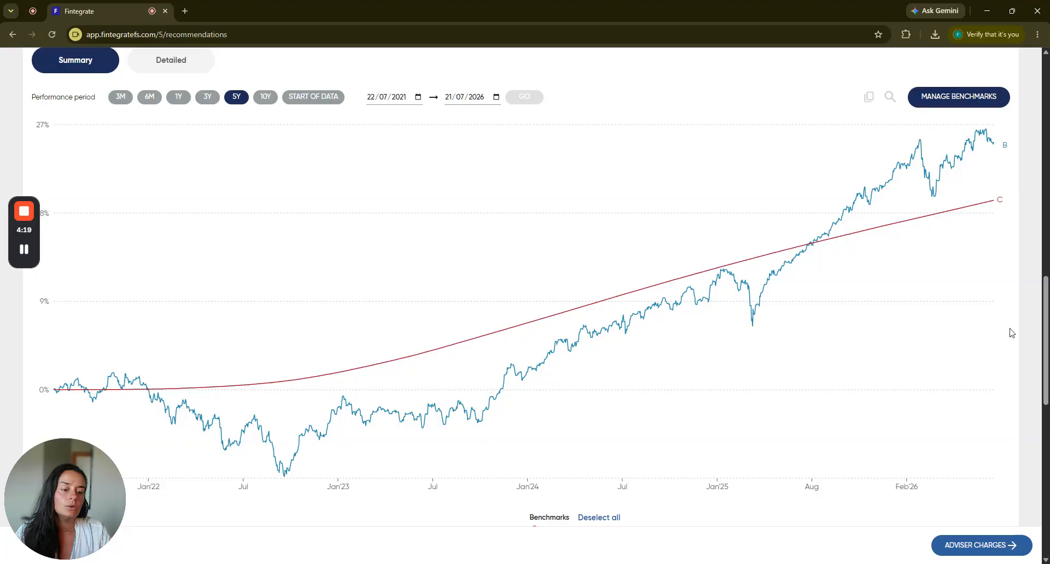
scroll(1010, 331, down, 1)
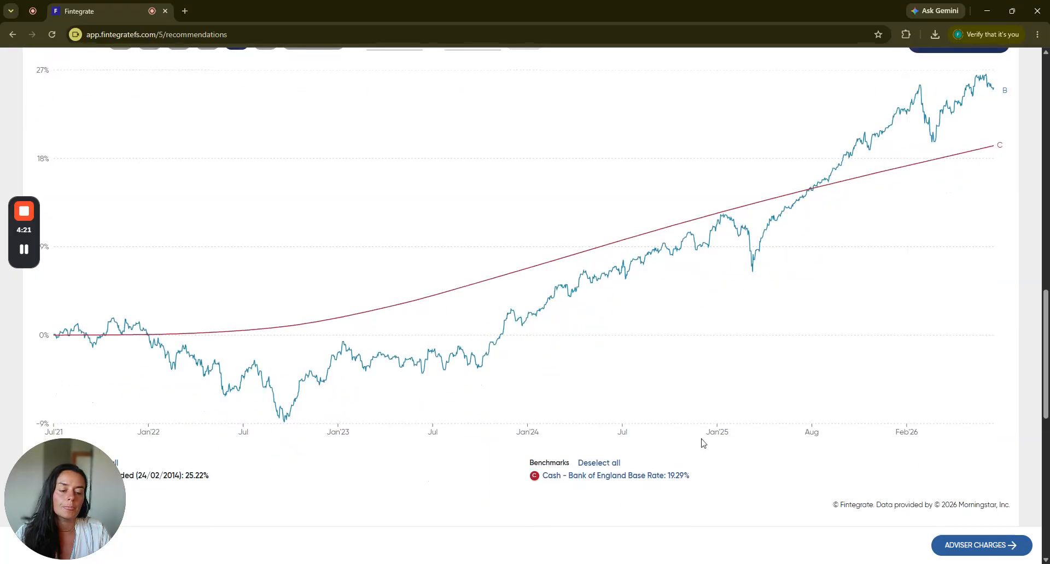
Browse the Inflation, Property and IA Sector benchmark categories for the performance chart and leave the benchmark selection as it is.
scroll(781, 443, up, 2)
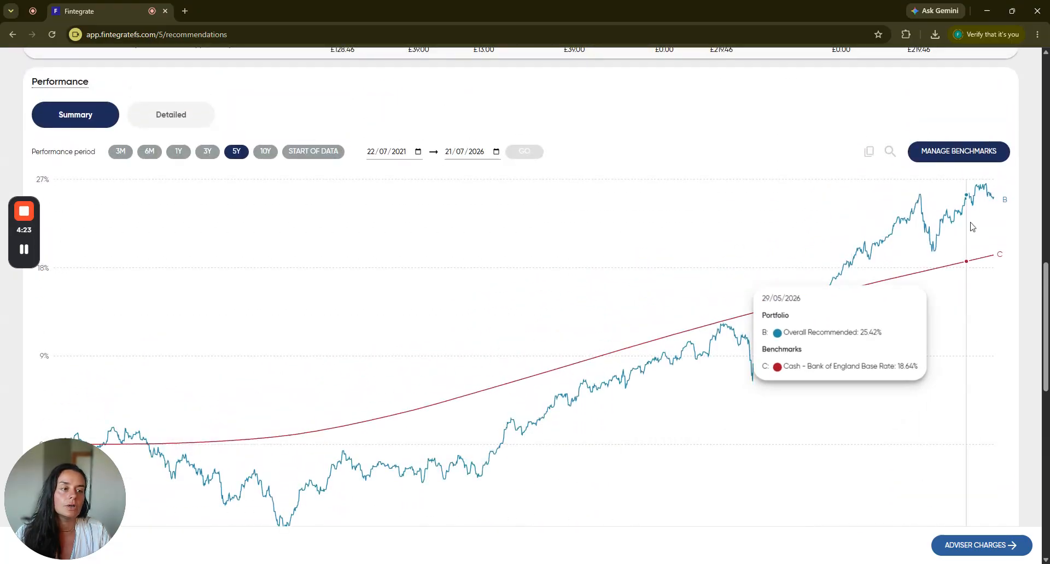
click(966, 154)
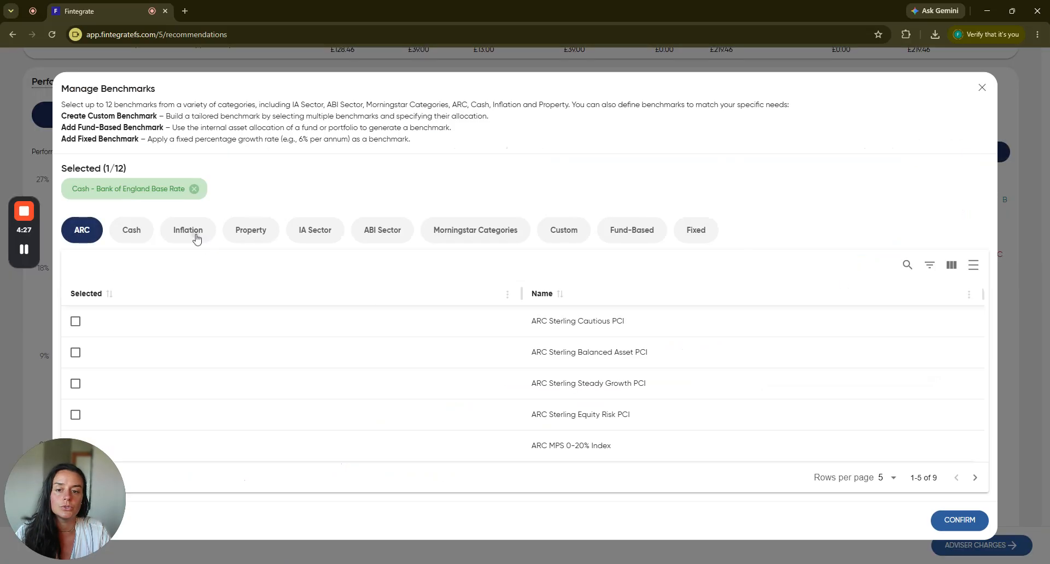
click(197, 239)
click(253, 236)
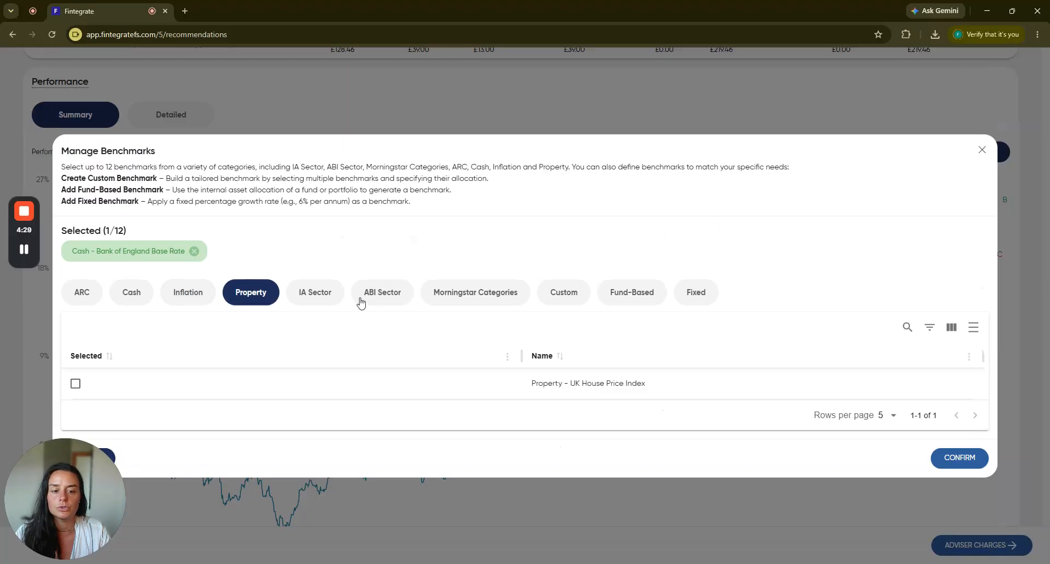
click(327, 294)
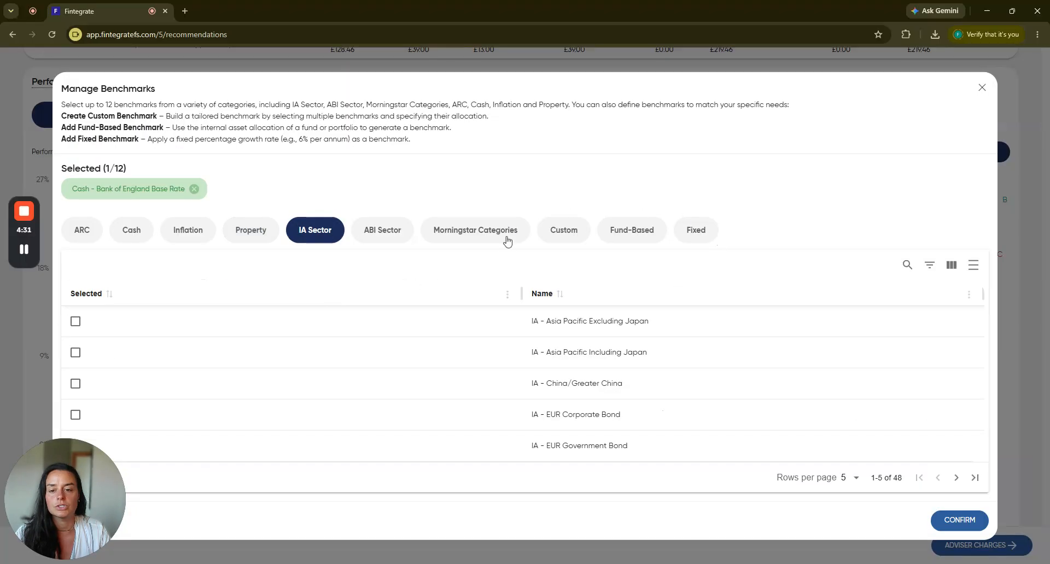
click(981, 90)
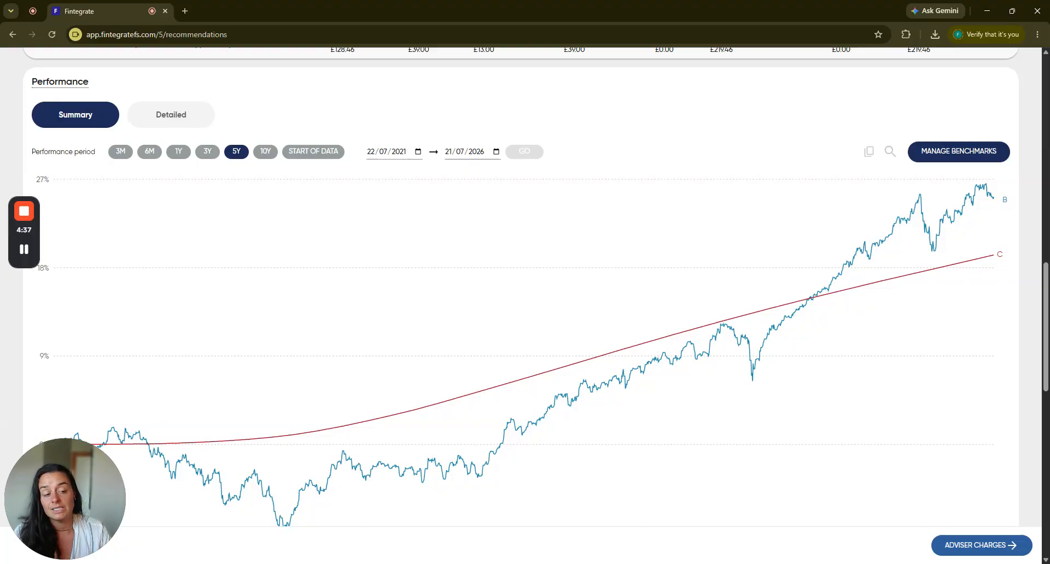
Review the performance chart against its benchmark and view the Discrete, Annualised, Calendar, Max Drawdown and Max Gain performance figures.
scroll(635, 251, down, 2)
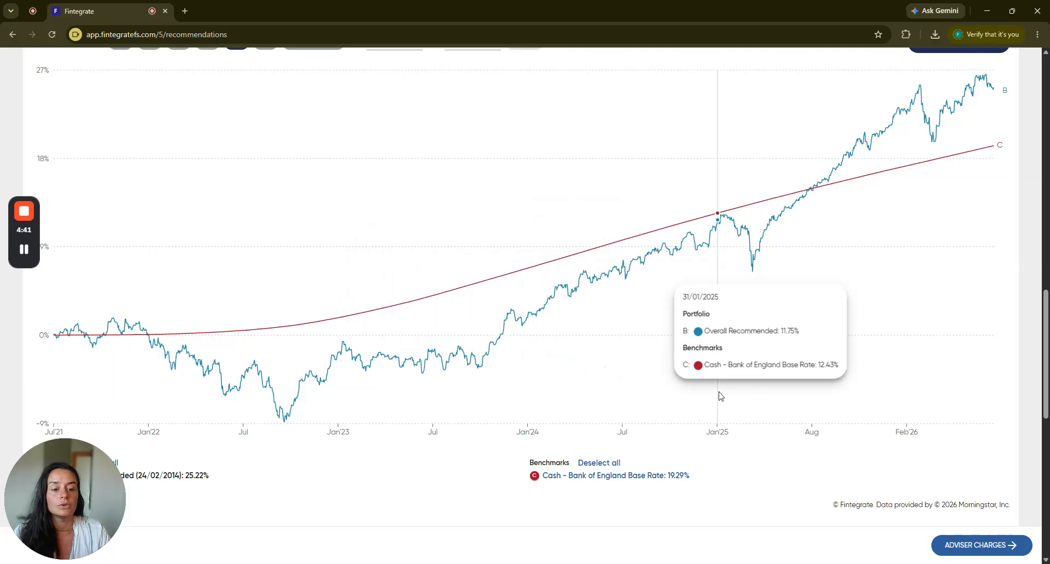
scroll(714, 391, down, 1)
scroll(750, 428, up, 3)
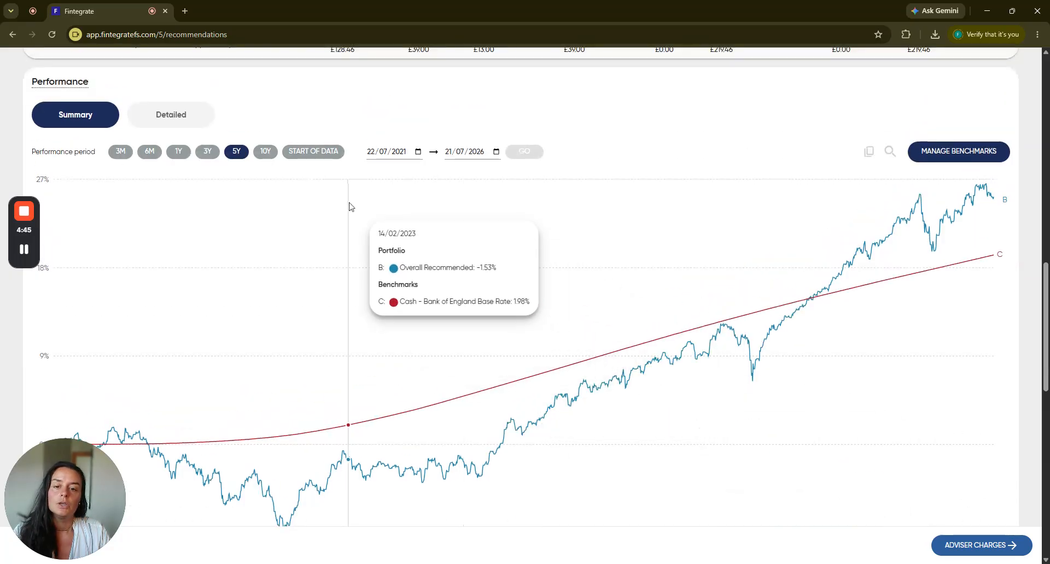
scroll(207, 211, up, 1)
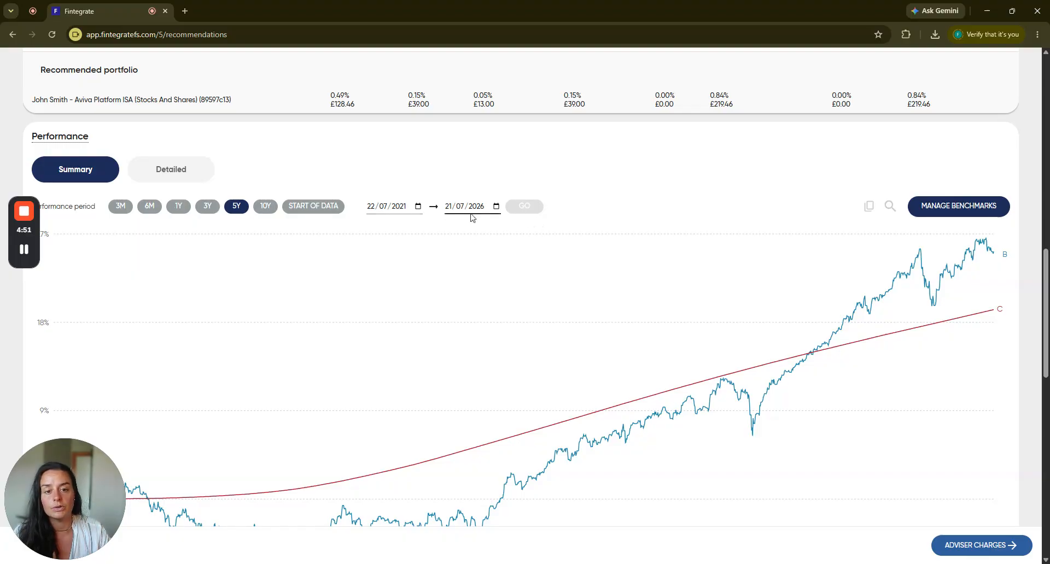
scroll(698, 264, down, 6)
scroll(697, 265, down, 2)
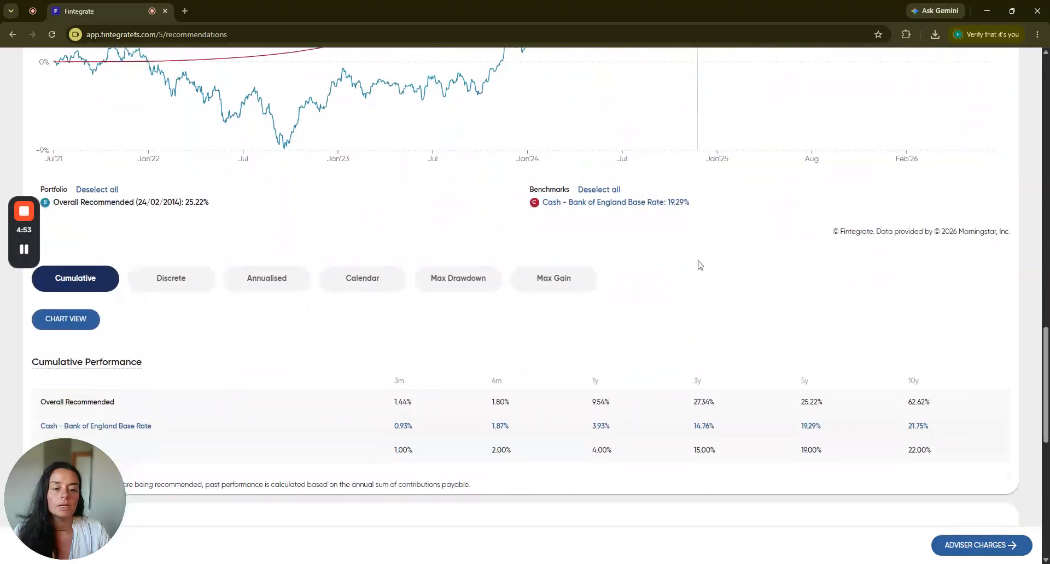
scroll(187, 323, down, 1)
click(164, 235)
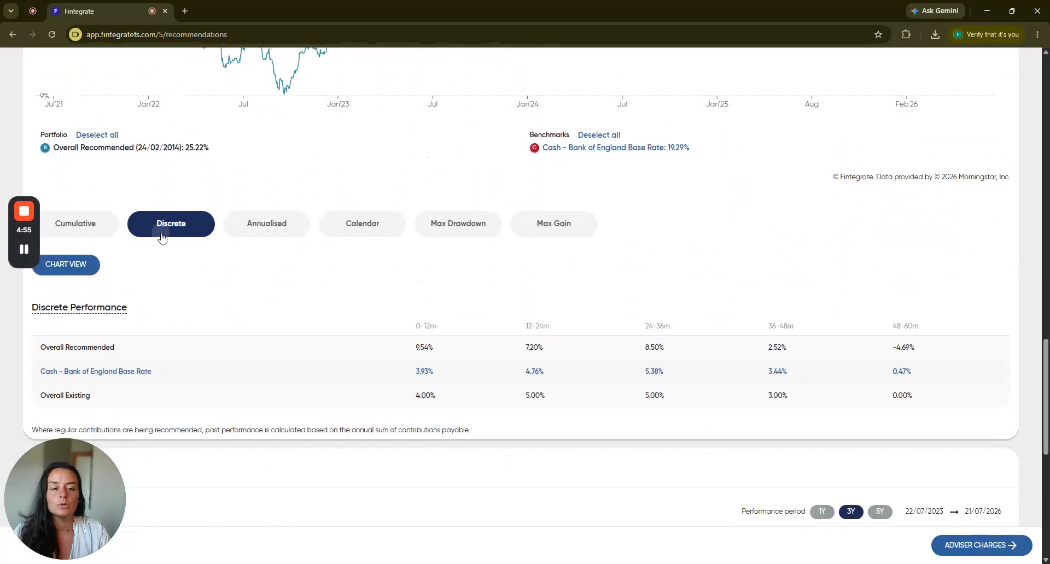
click(262, 234)
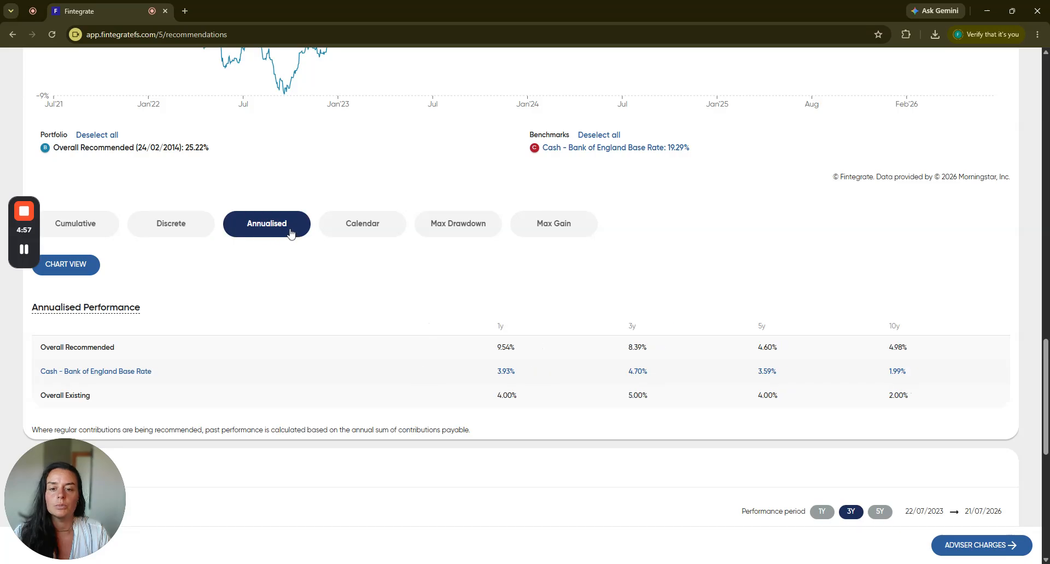
click(359, 232)
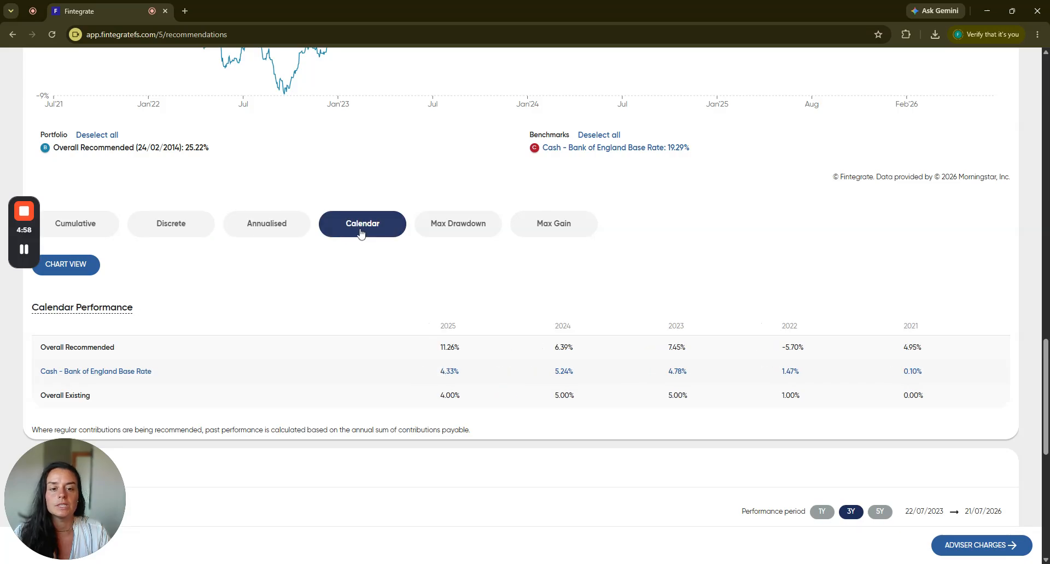
click(476, 227)
click(549, 226)
Examine the performance and volatility scatter chart and the portfolio's asset class, sector, country and regional breakdowns.
scroll(678, 291, down, 5)
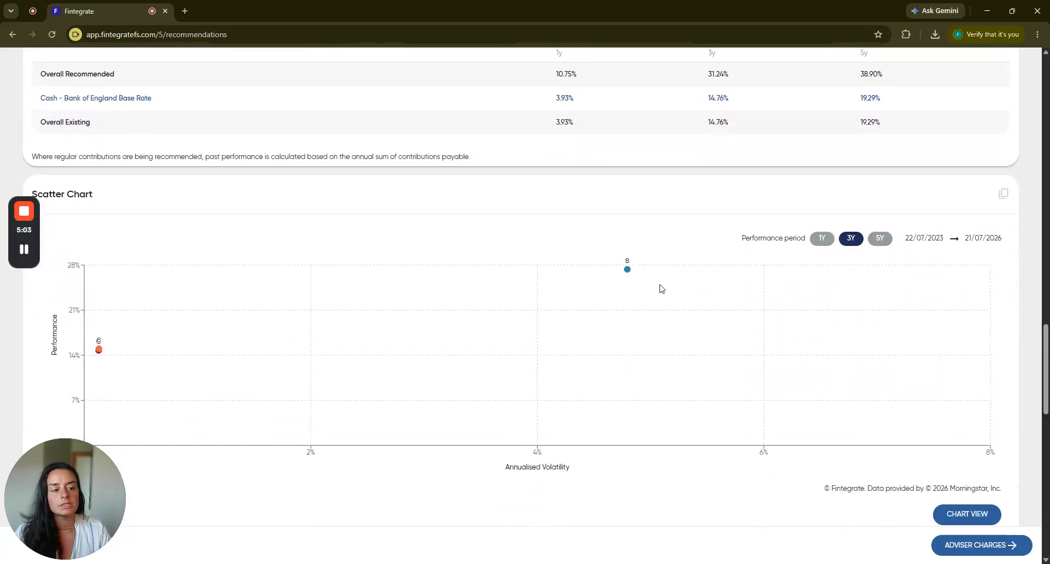
scroll(600, 279, down, 1)
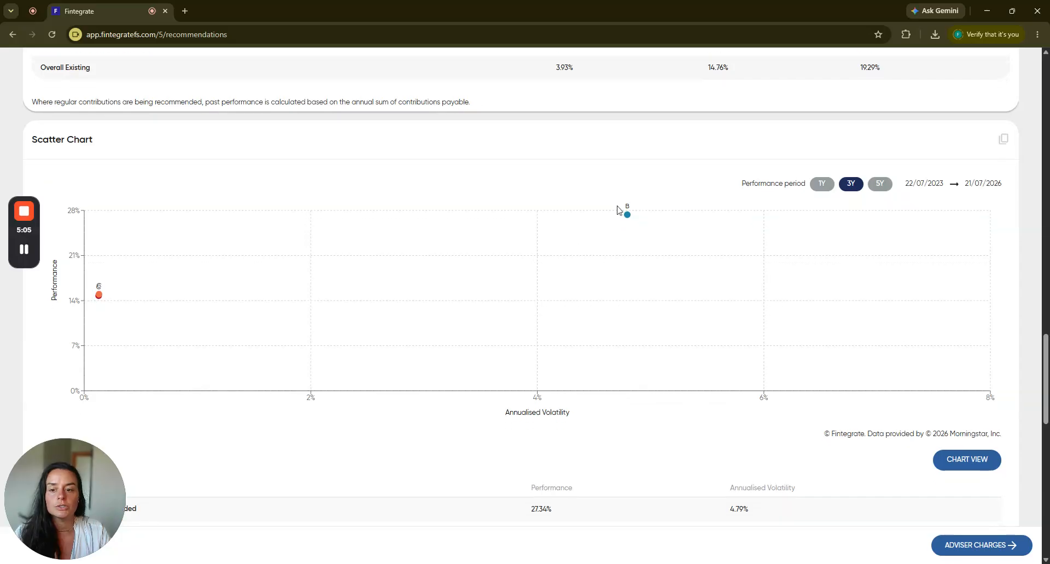
scroll(669, 226, down, 1)
scroll(651, 169, down, 3)
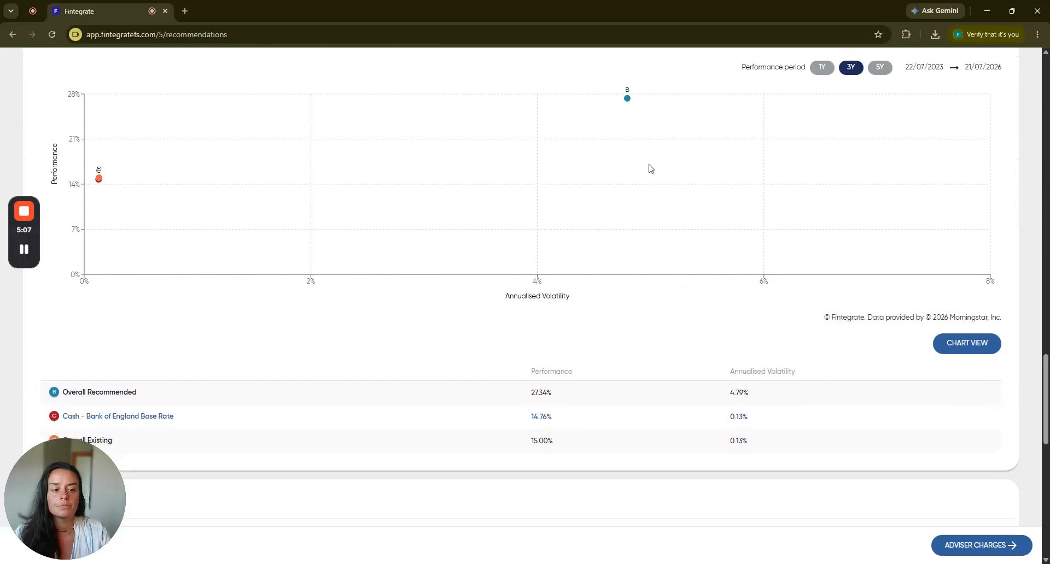
scroll(650, 168, down, 6)
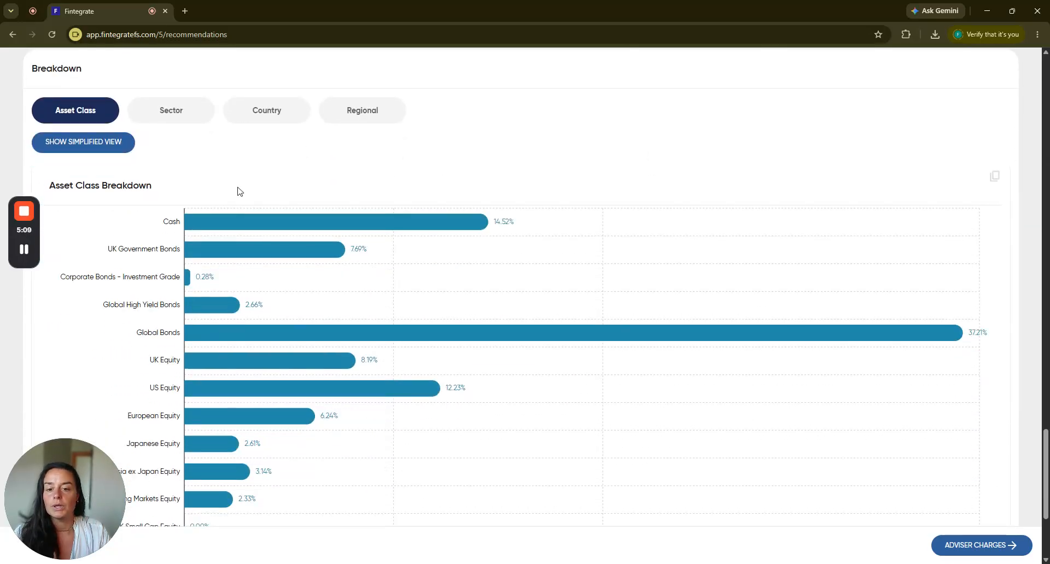
click(181, 111)
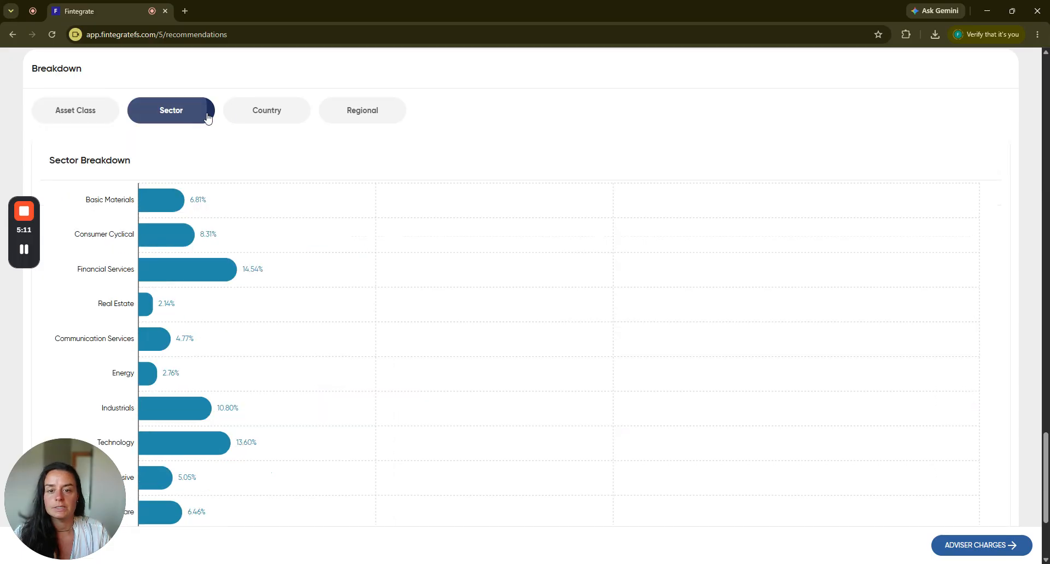
click(280, 116)
click(368, 123)
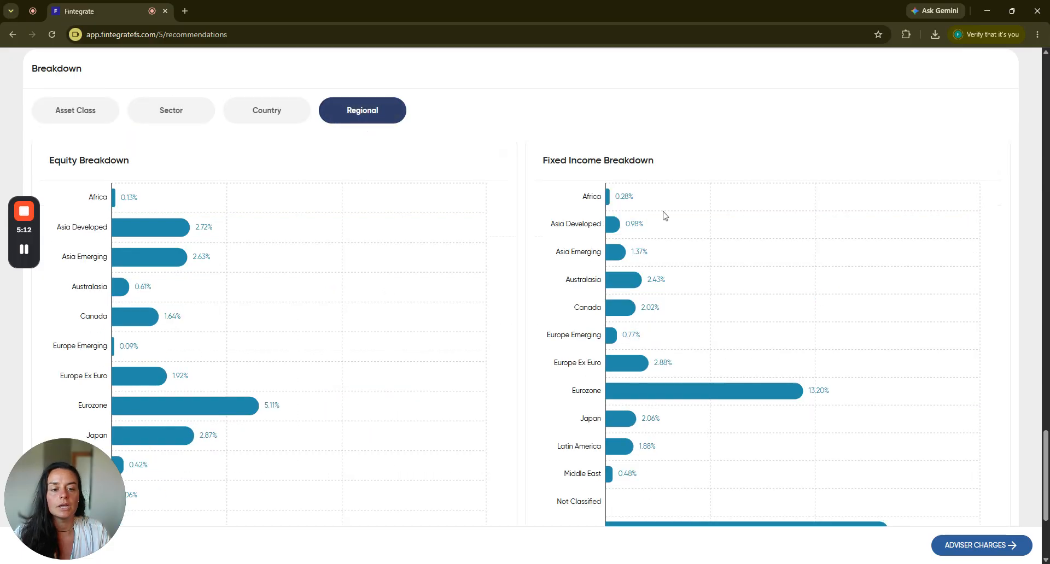
Proceed to the adviser charges and add a 0.5% ongoing charge paid from the charged policy to the Aviva Platform ISA.
click(1014, 546)
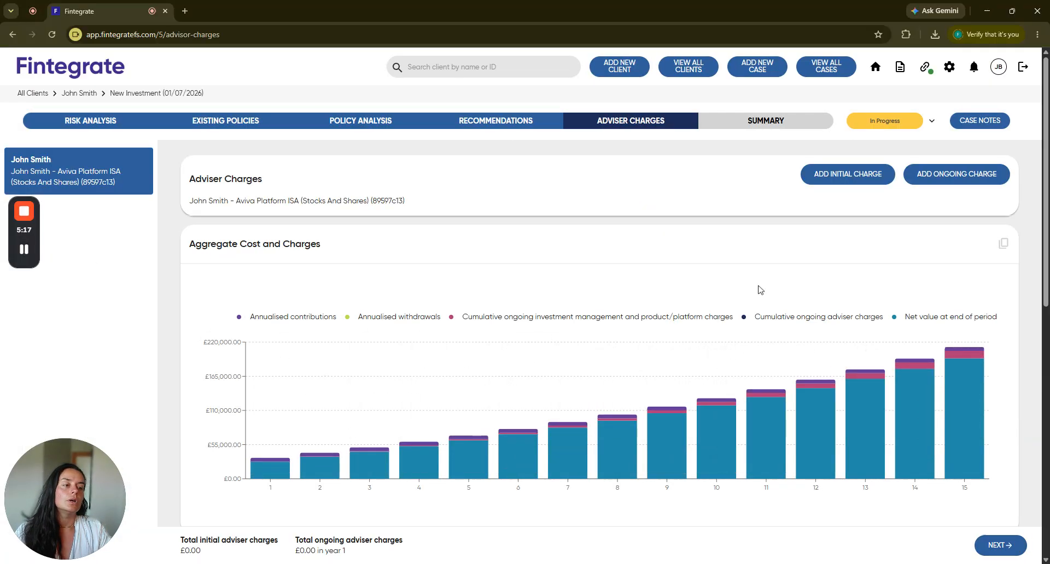
click(942, 175)
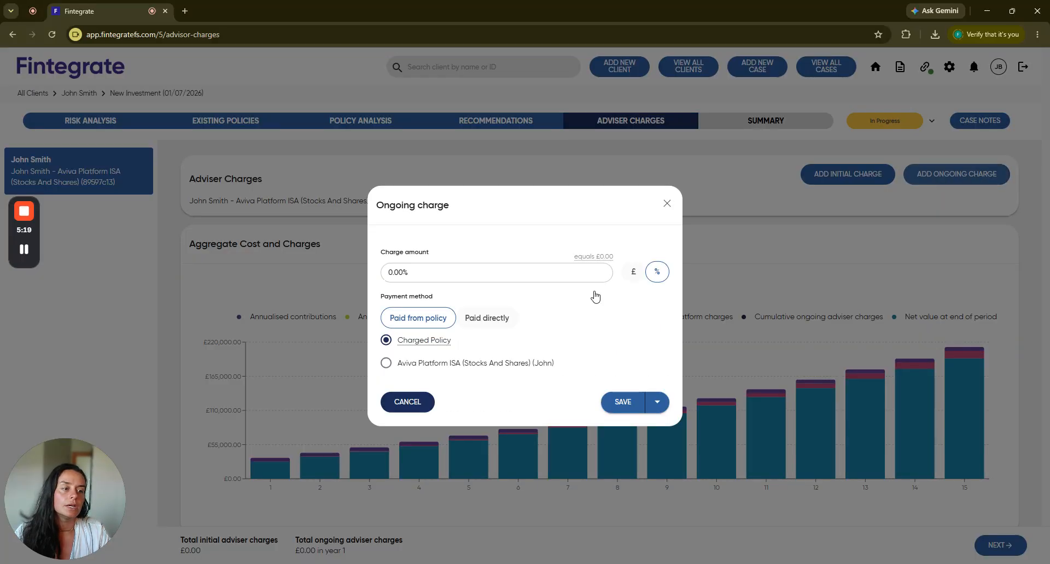
text(0.5)
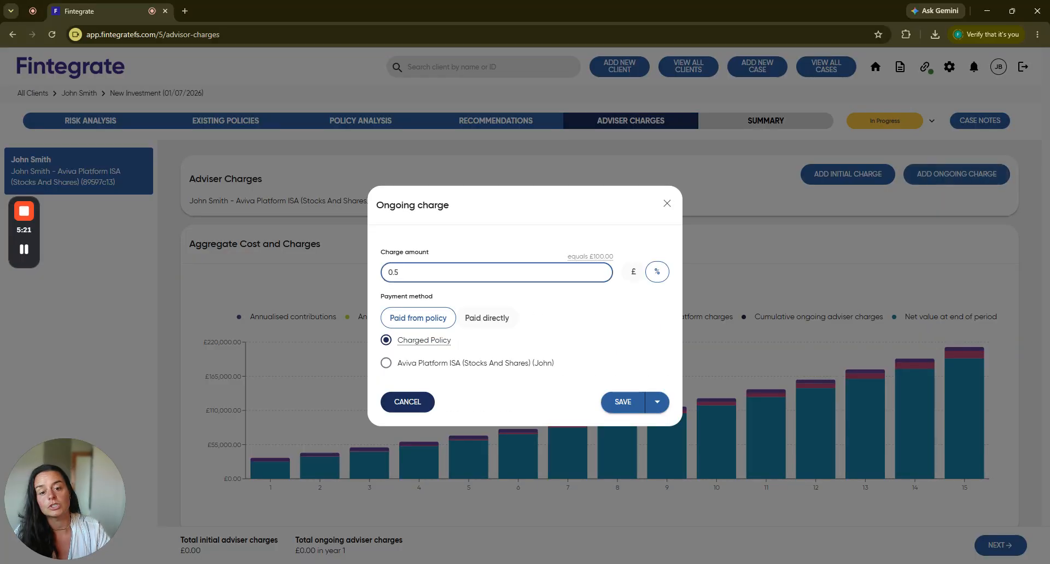
click(527, 227)
click(616, 403)
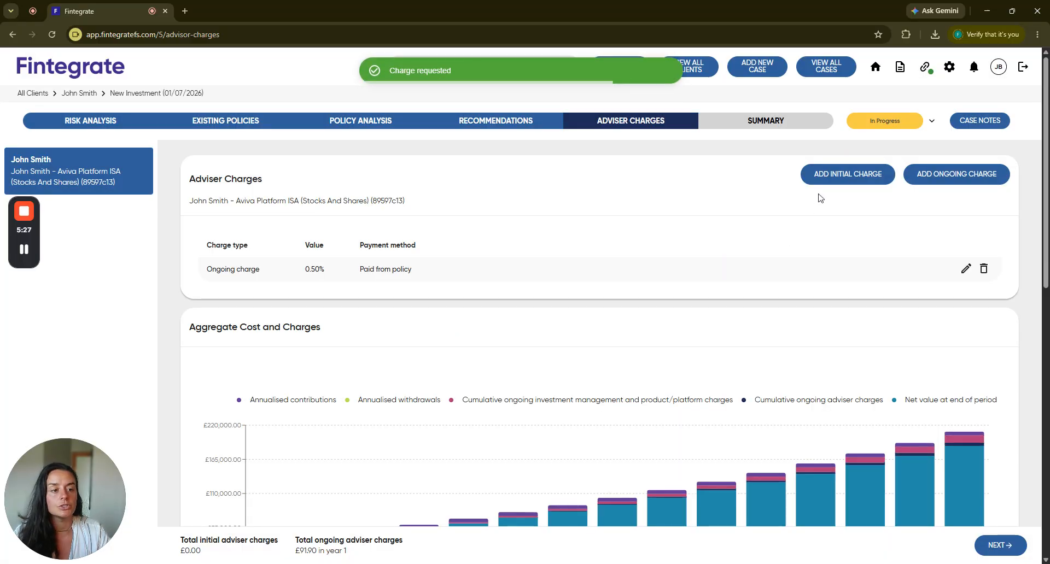
Add an initial adviser charge of £500 on the lump sum, paid from the charged policy.
click(823, 184)
click(633, 290)
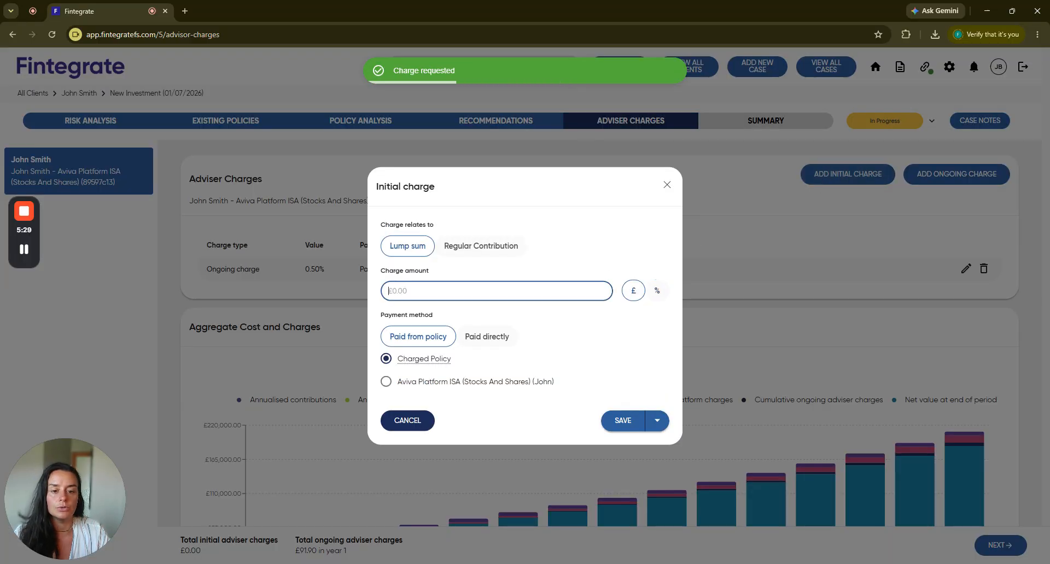
text(500)
click(538, 202)
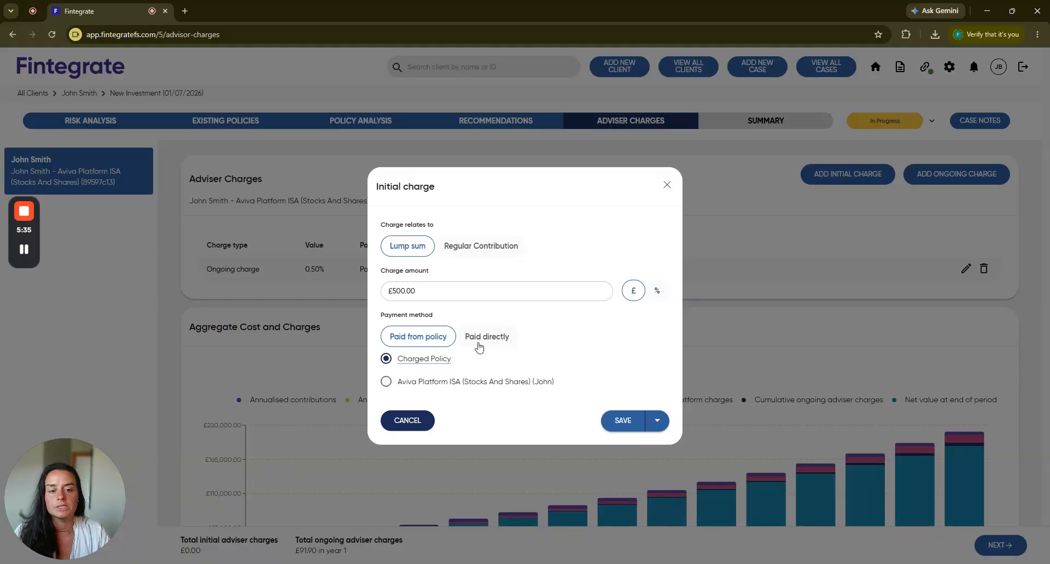
click(622, 421)
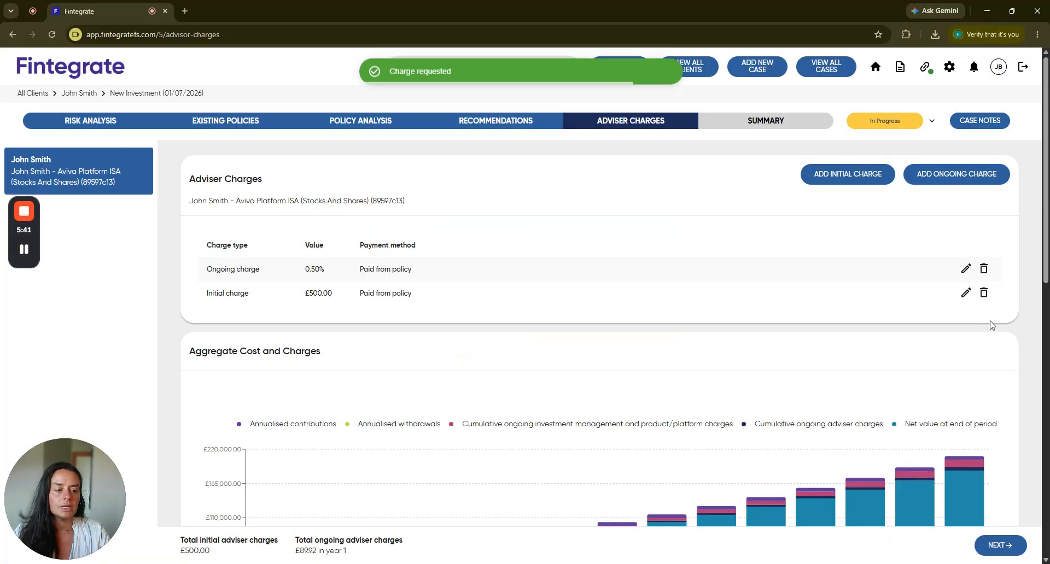
Review the aggregate cost and charges chart and the year-by-year charges overview.
scroll(979, 324, down, 3)
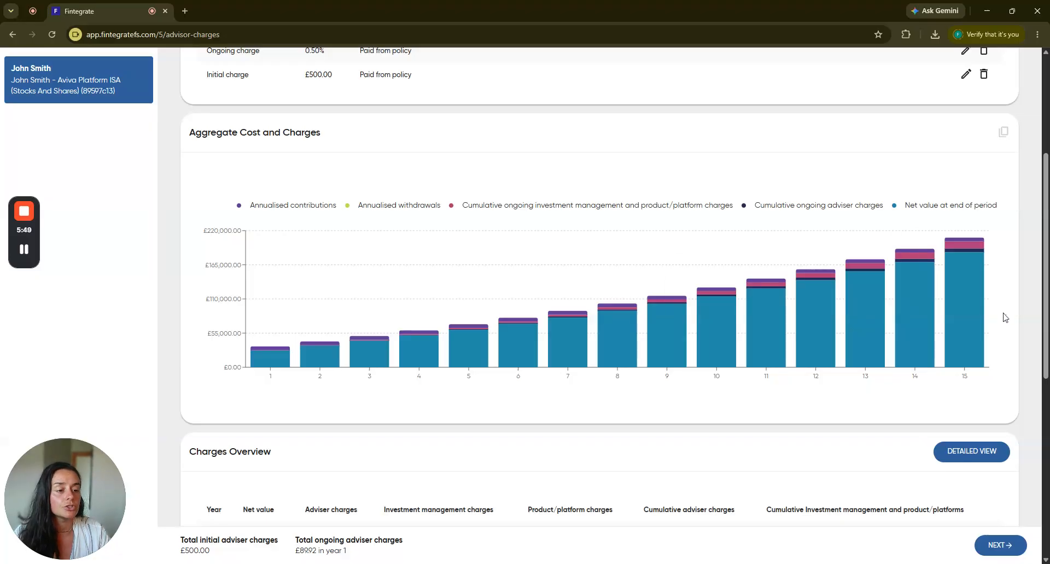
scroll(1005, 315, down, 5)
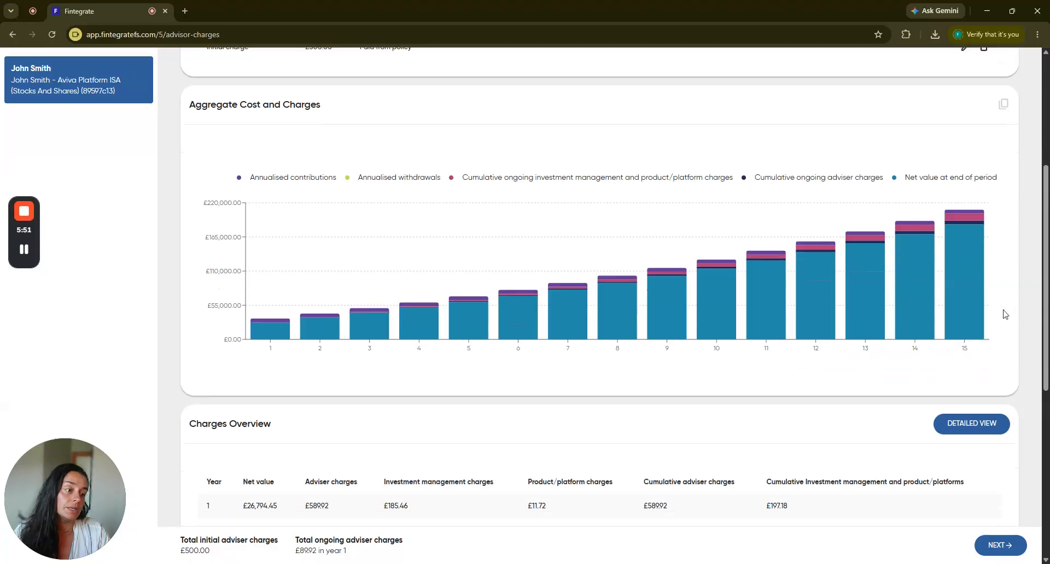
scroll(1005, 285, down, 3)
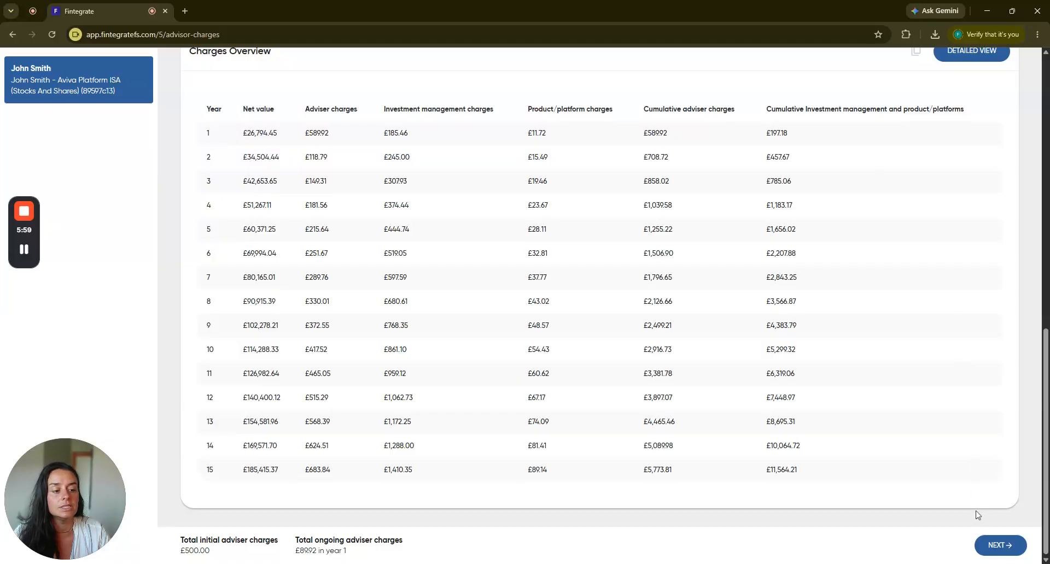
Proceed to the case summary and download the Portfolio Review report as a PDF with the preset report options.
click(998, 548)
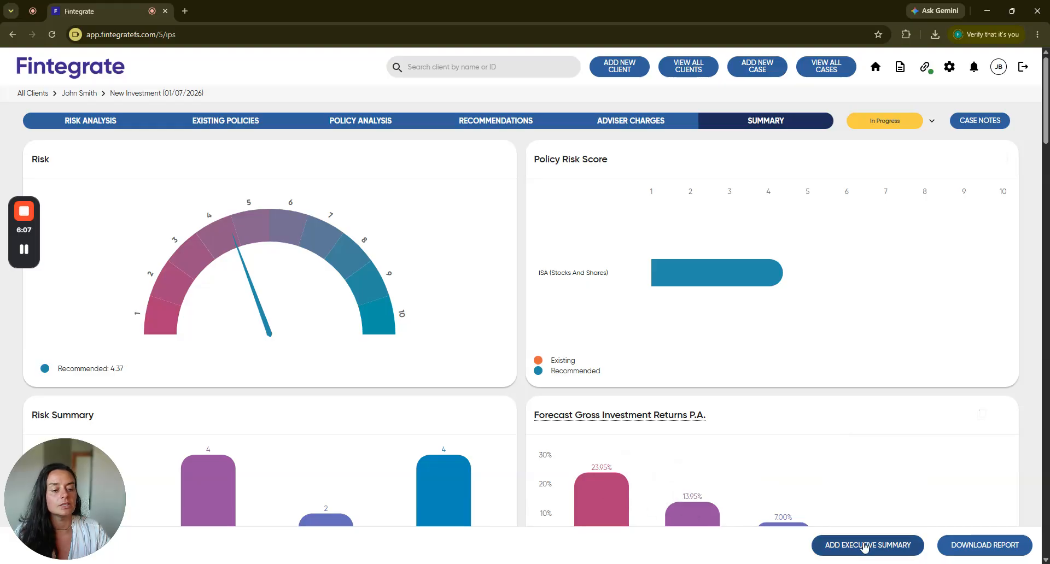
click(1010, 551)
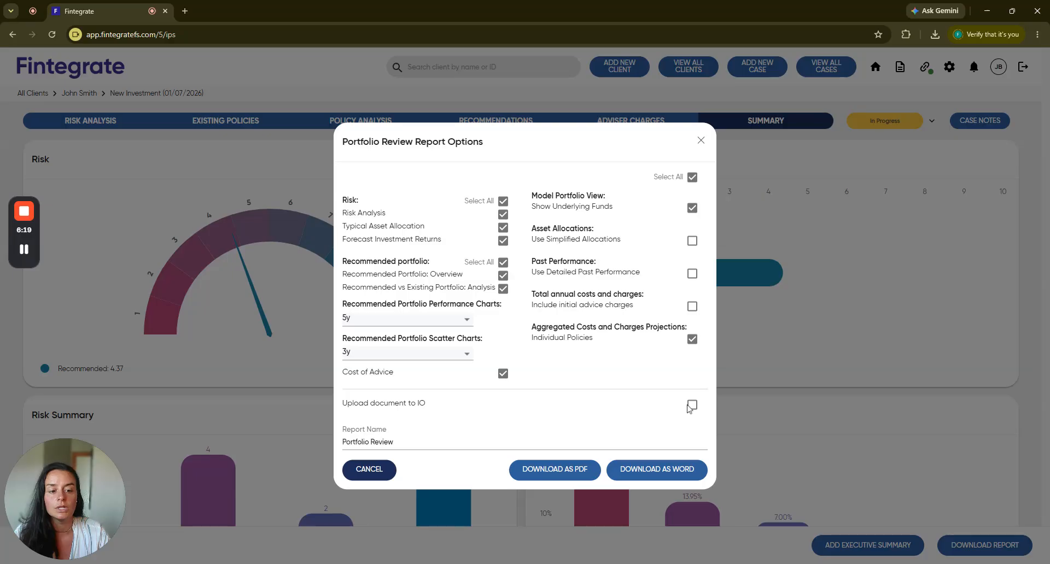
click(544, 472)
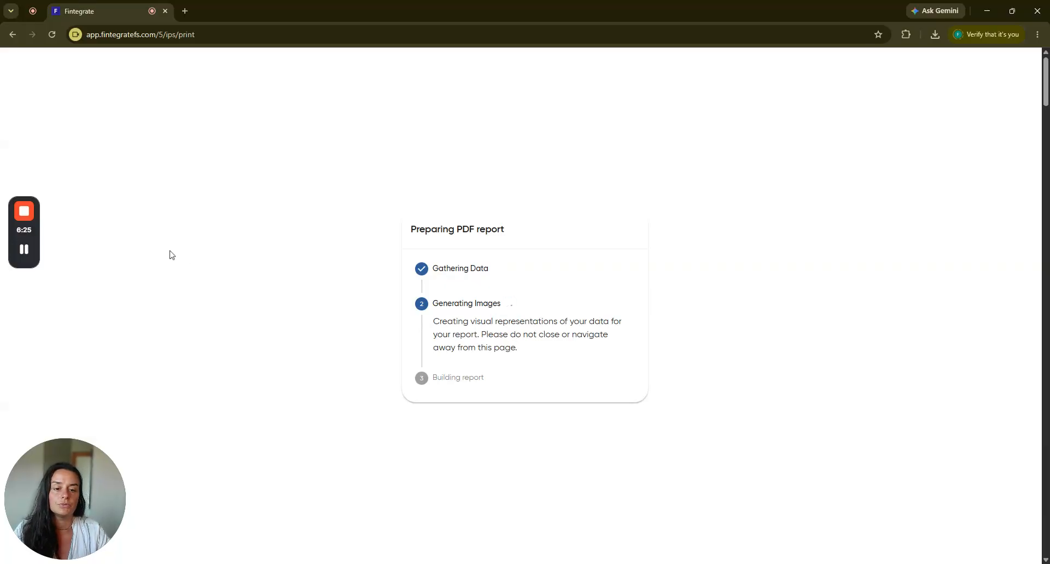
Open the downloaded PDF report and examine its risk analysis, recommendations, recommended portfolio funds and breakdown data pages.
click(240, 12)
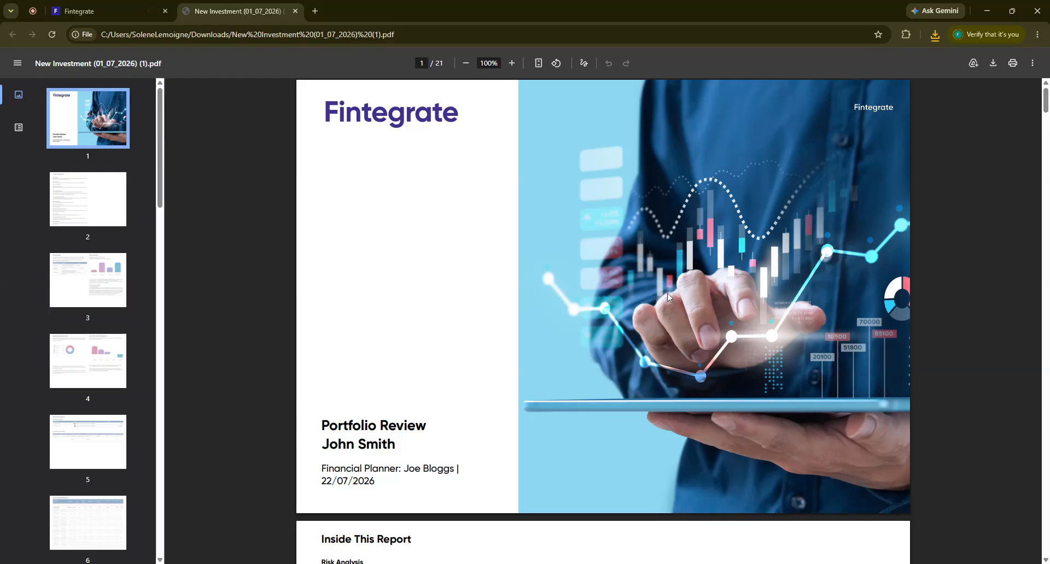
scroll(708, 359, down, 20)
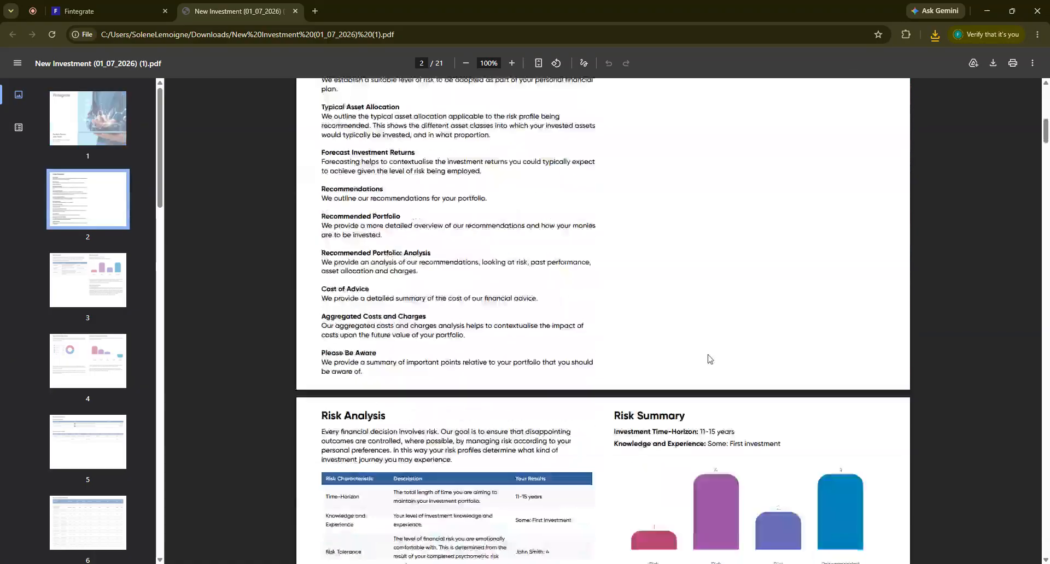
scroll(708, 360, down, 12)
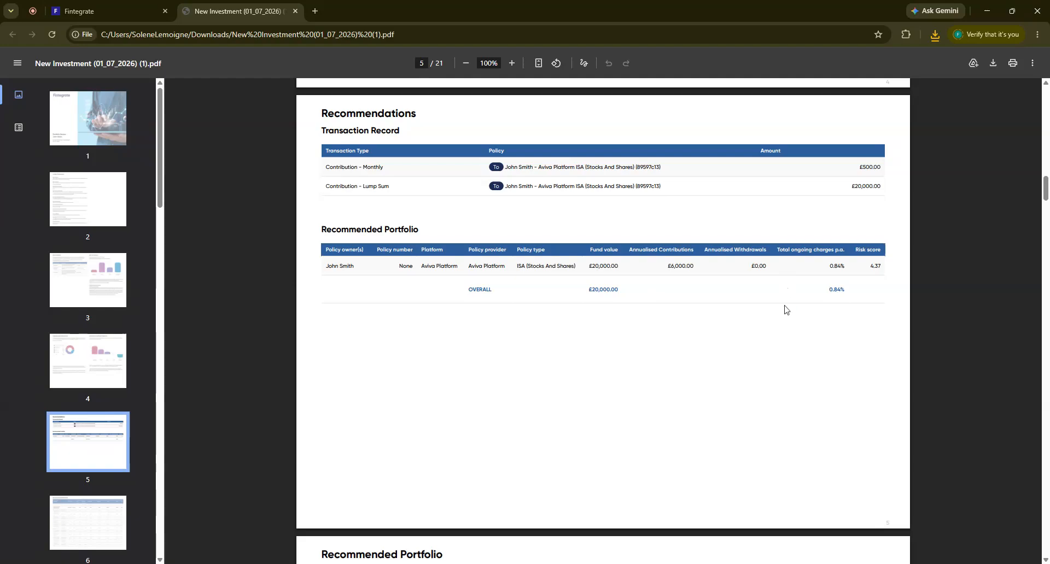
scroll(785, 309, down, 5)
scroll(785, 310, down, 10)
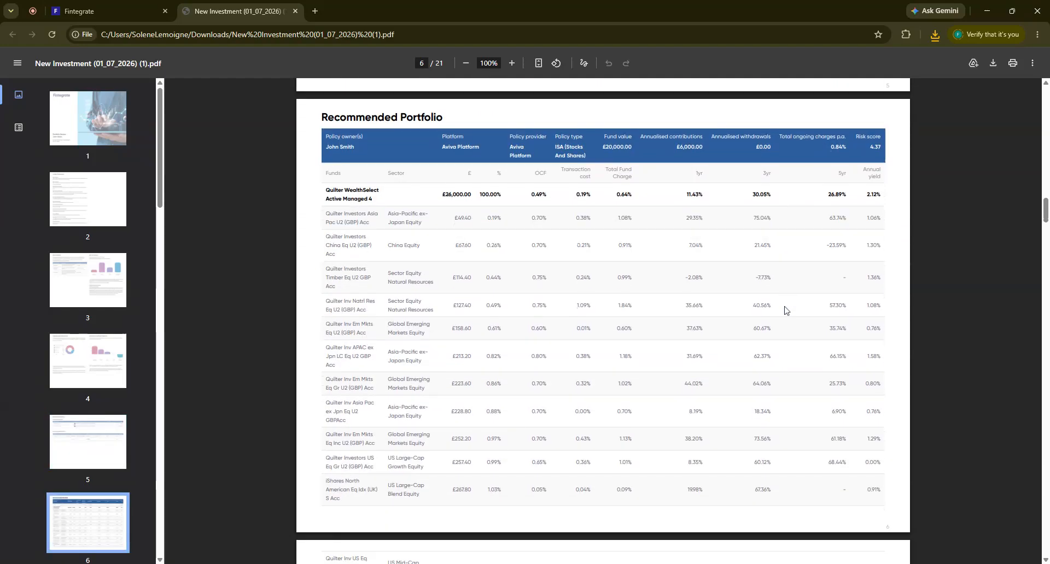
scroll(785, 310, down, 18)
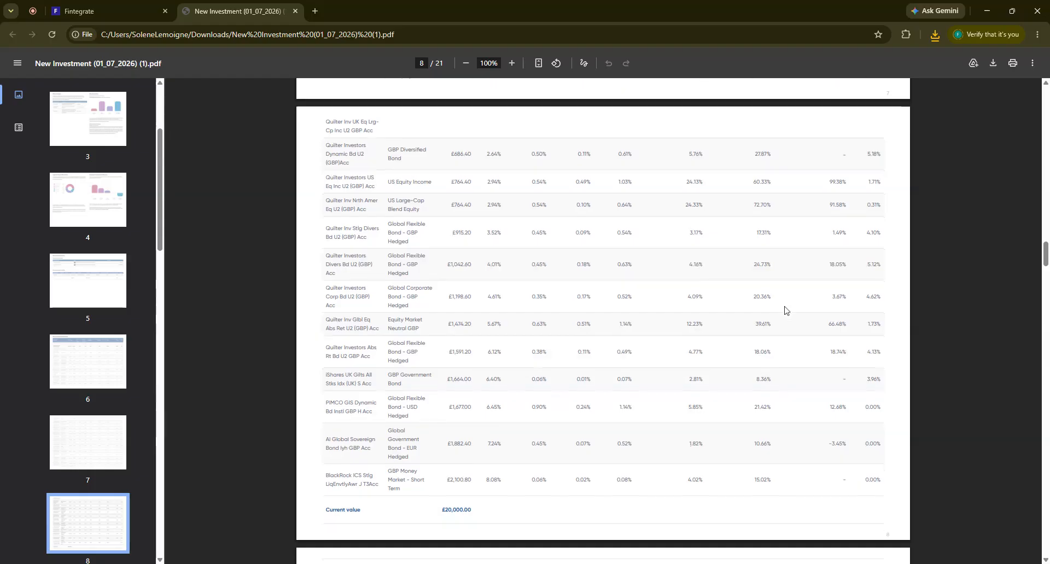
scroll(786, 310, down, 6)
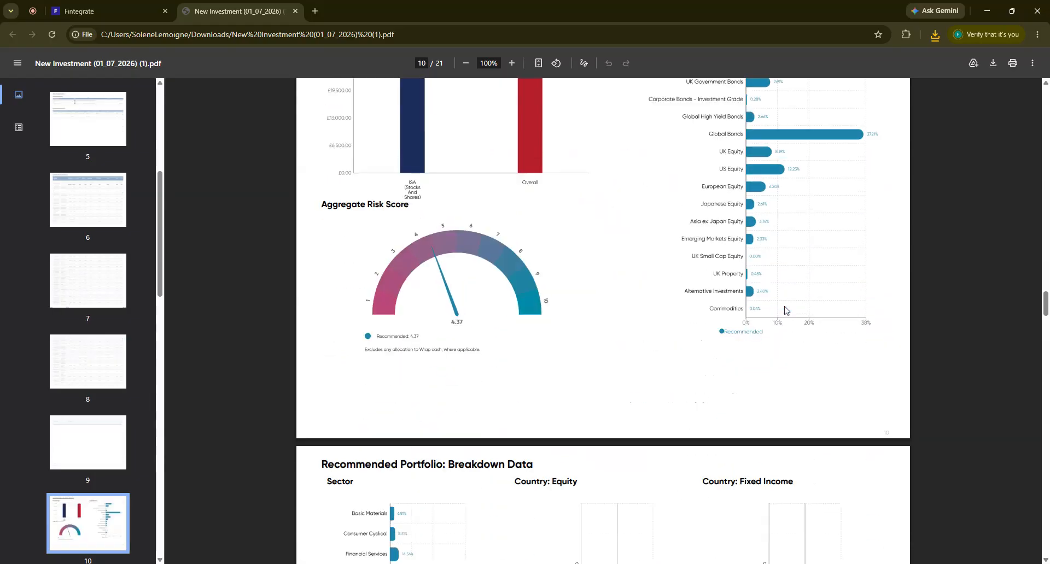
scroll(785, 309, down, 20)
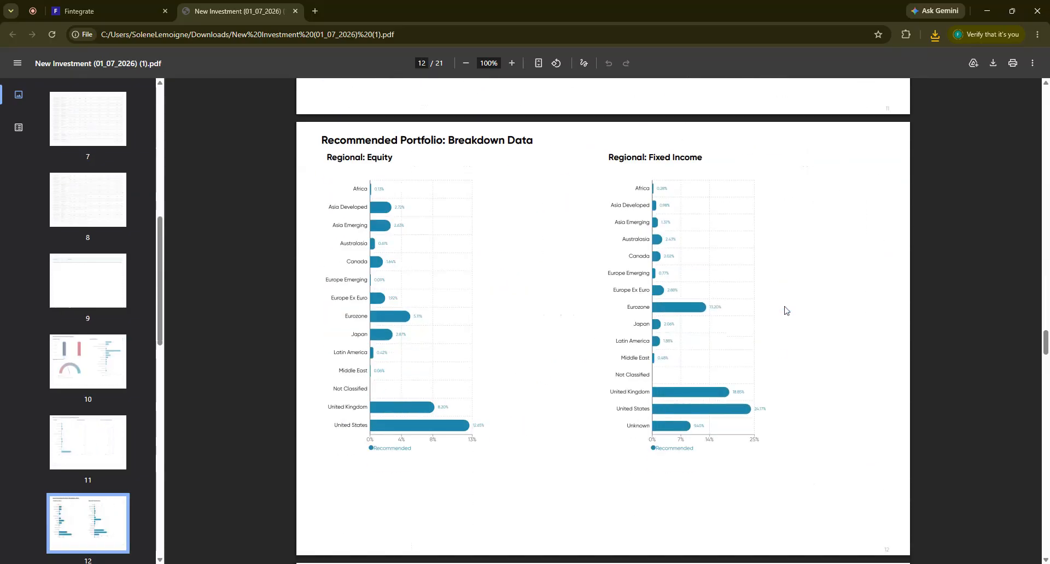
Examine the report's performance comparison, cost of advice, and aggregated costs and charges pages.
scroll(785, 310, down, 12)
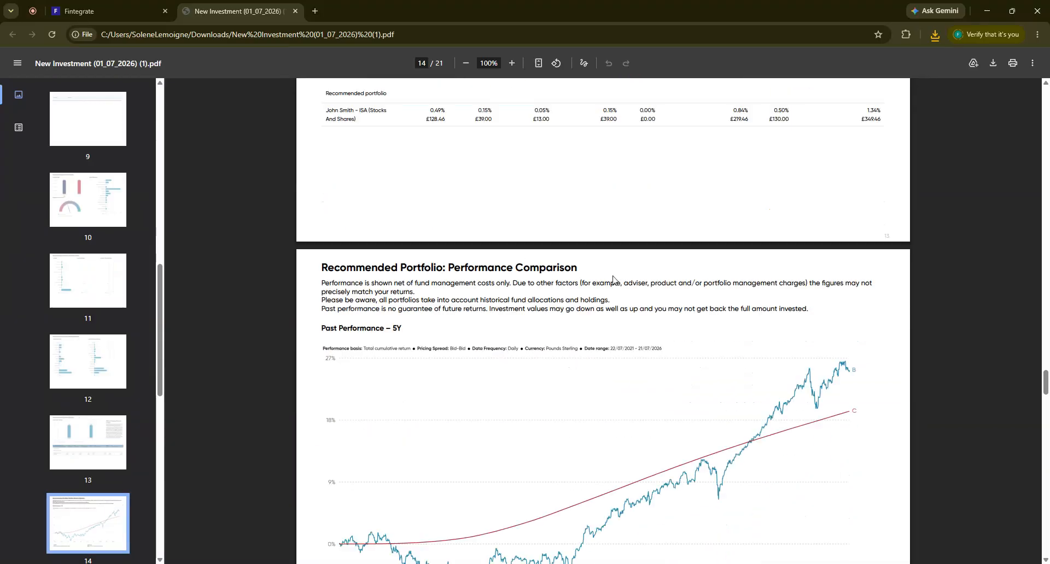
scroll(692, 320, down, 20)
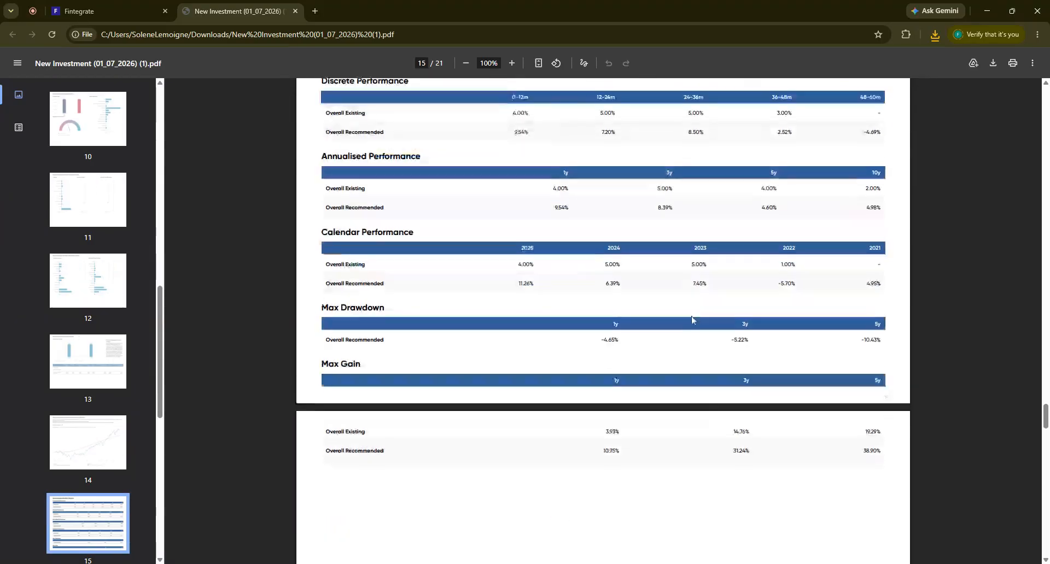
scroll(692, 320, down, 9)
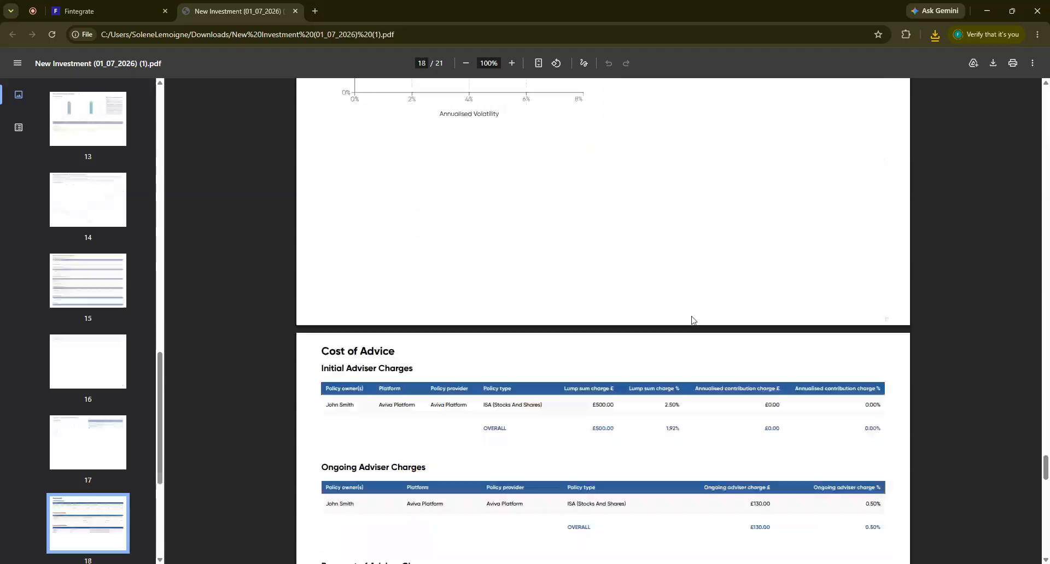
scroll(692, 320, down, 7)
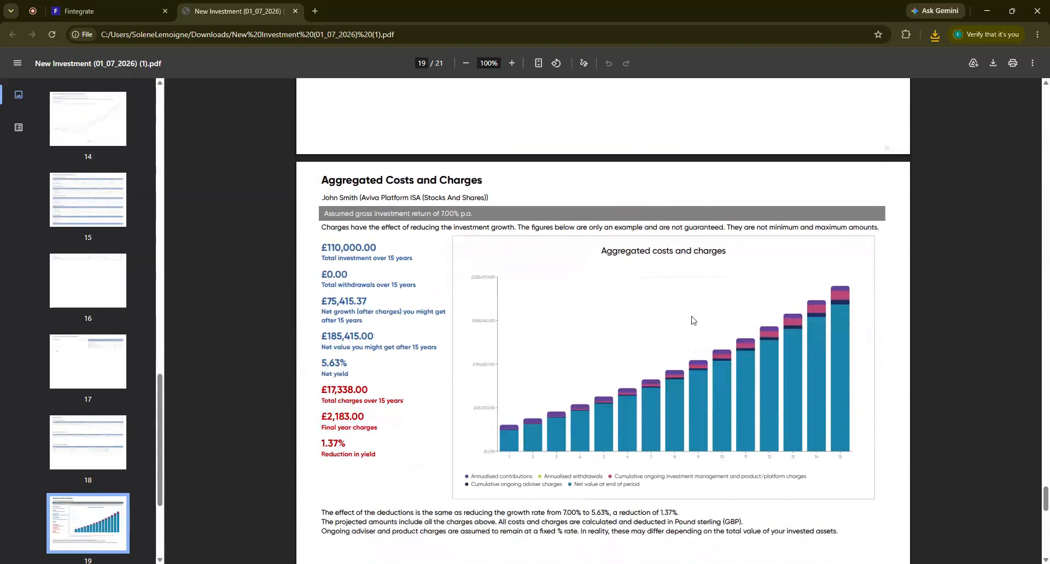
scroll(691, 320, down, 9)
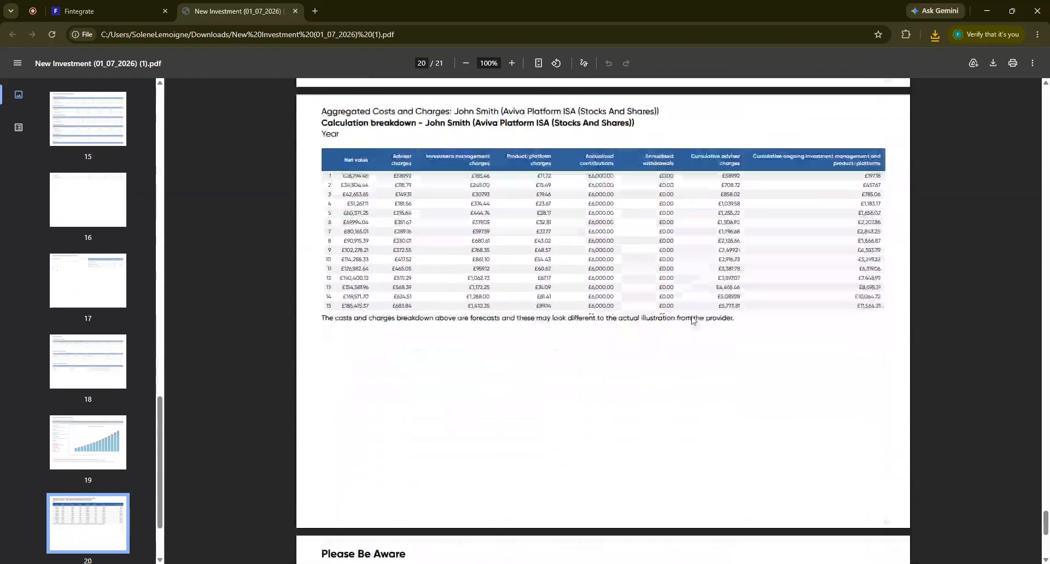